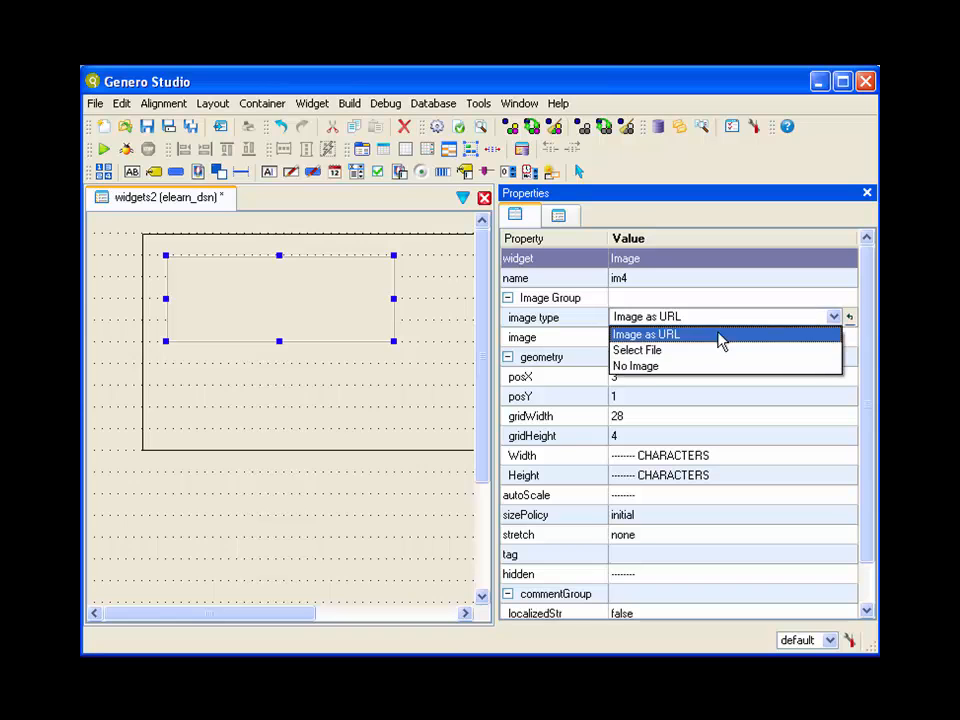
Set the image widget's image type to Select File and open the file browser for its image
{"action": "left_click", "coordinate": [720, 355]}
{"action": "left_click", "coordinate": [800, 337]}
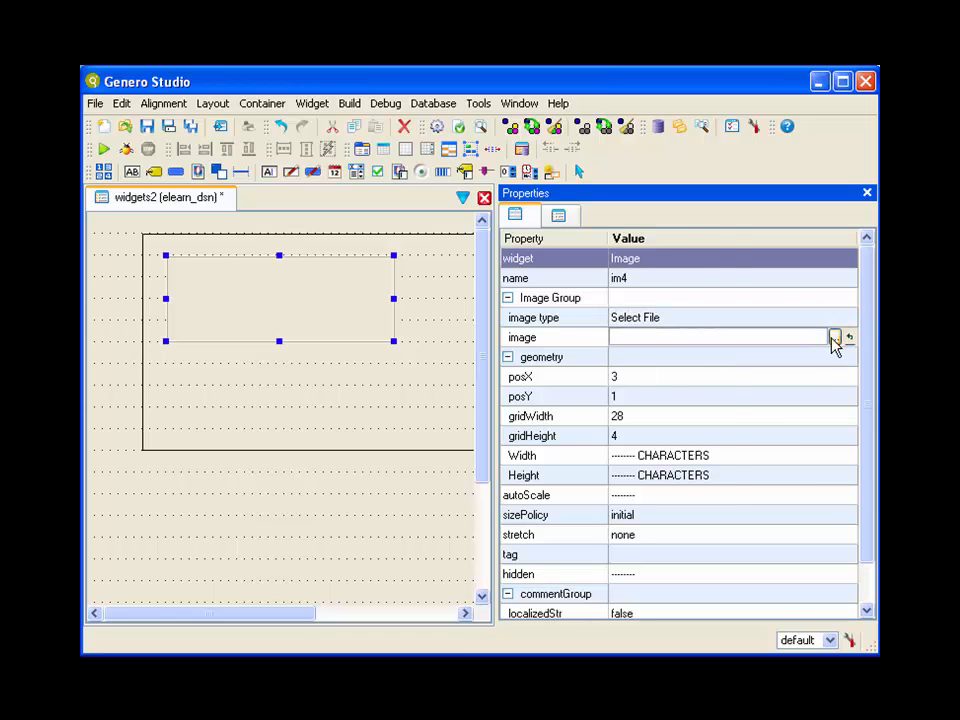
{"action": "left_click", "coordinate": [834, 337]}
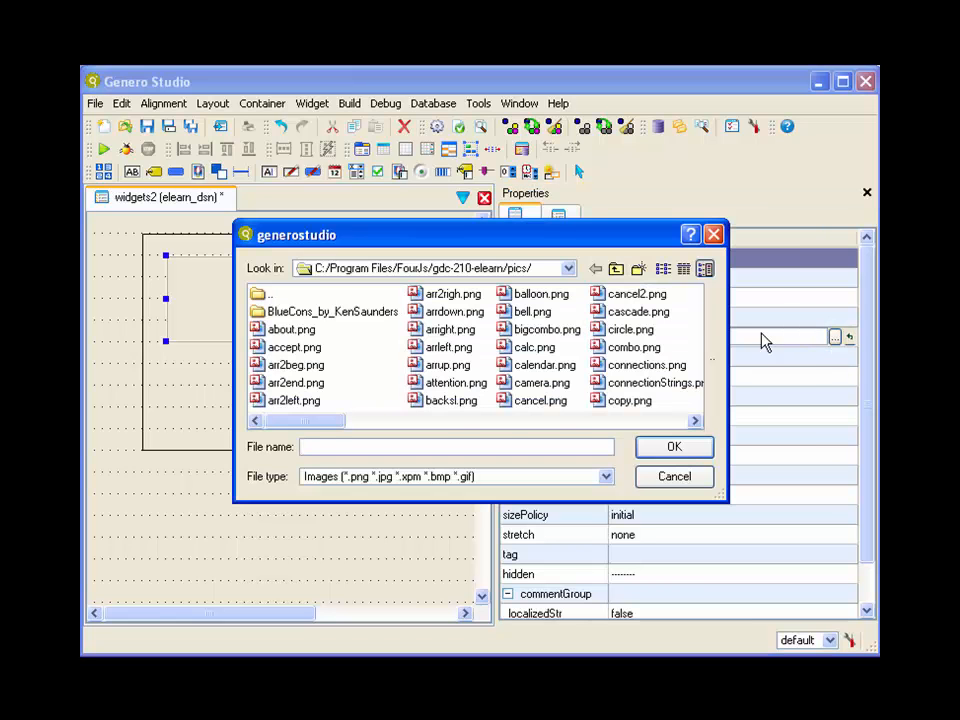
Preview pictures in the pics folder and assign smiley.png as the widget's image
{"action": "left_click", "coordinate": [632, 311]}
{"action": "left_click", "coordinate": [528, 330]}
{"action": "left_click", "coordinate": [521, 365]}
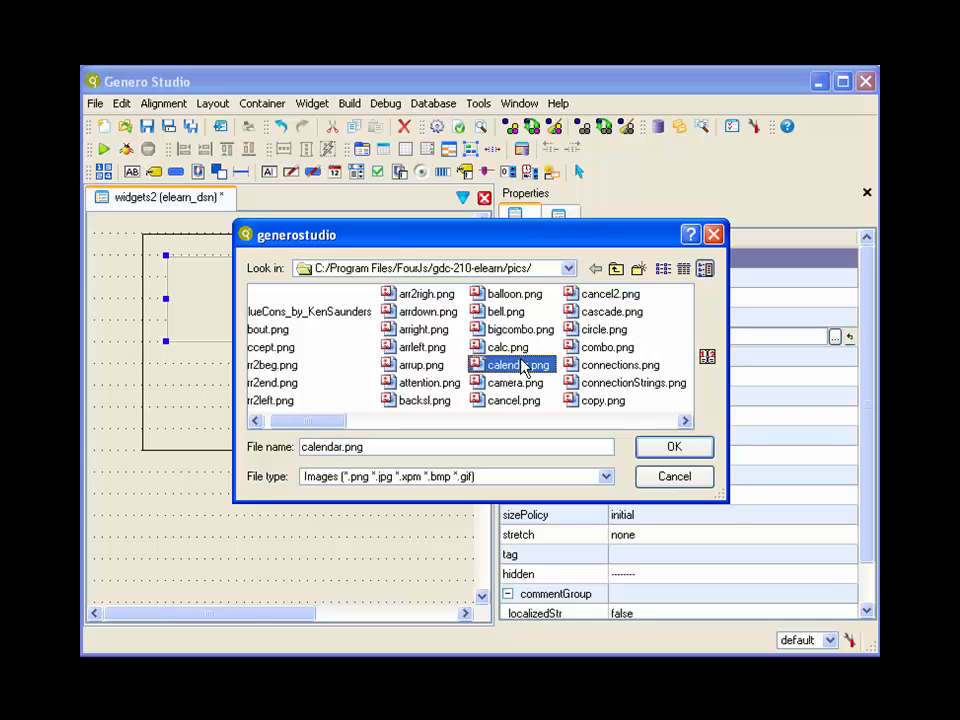
{"action": "left_click", "coordinate": [623, 422]}
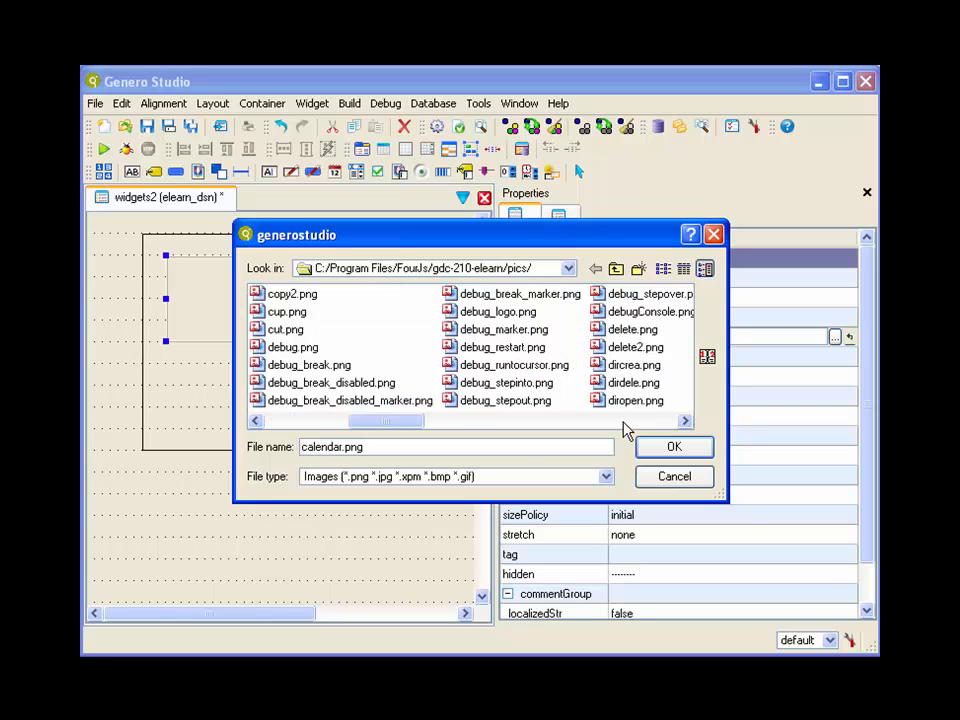
{"action": "left_click", "coordinate": [623, 422]}
{"action": "left_click", "coordinate": [623, 422]}
{"action": "left_click", "coordinate": [623, 422]}
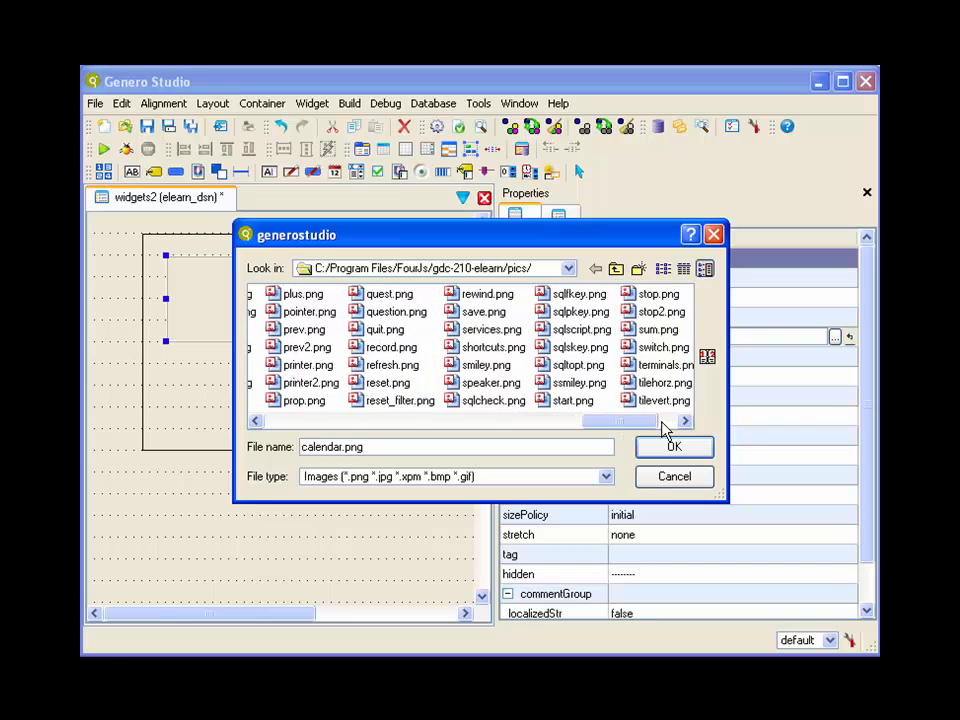
{"action": "left_click", "coordinate": [623, 422]}
{"action": "left_click", "coordinate": [558, 384]}
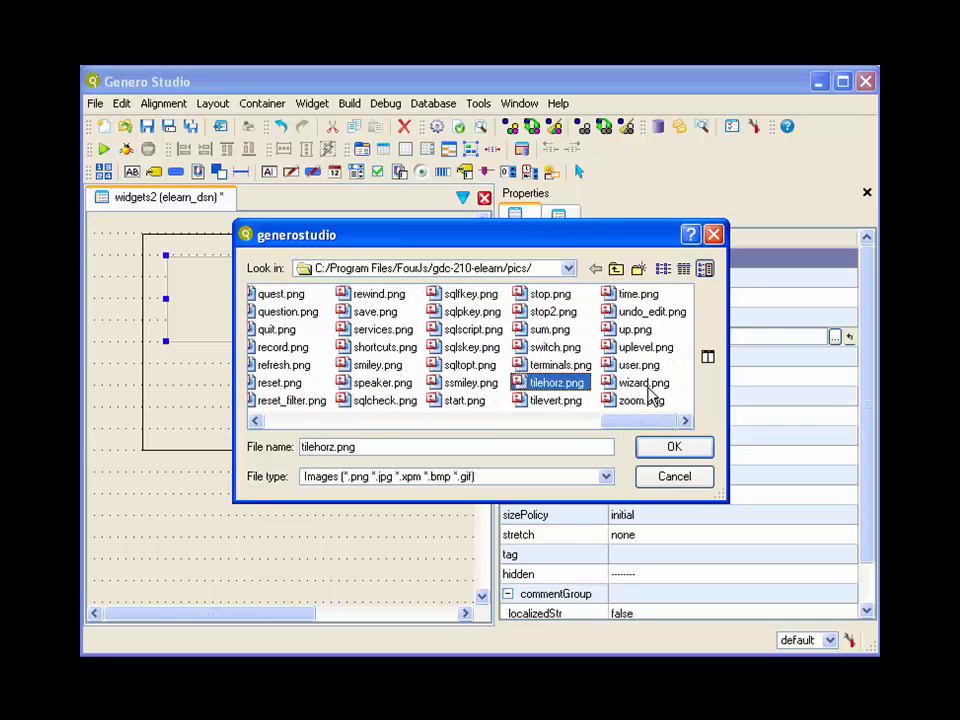
{"action": "left_click", "coordinate": [476, 386]}
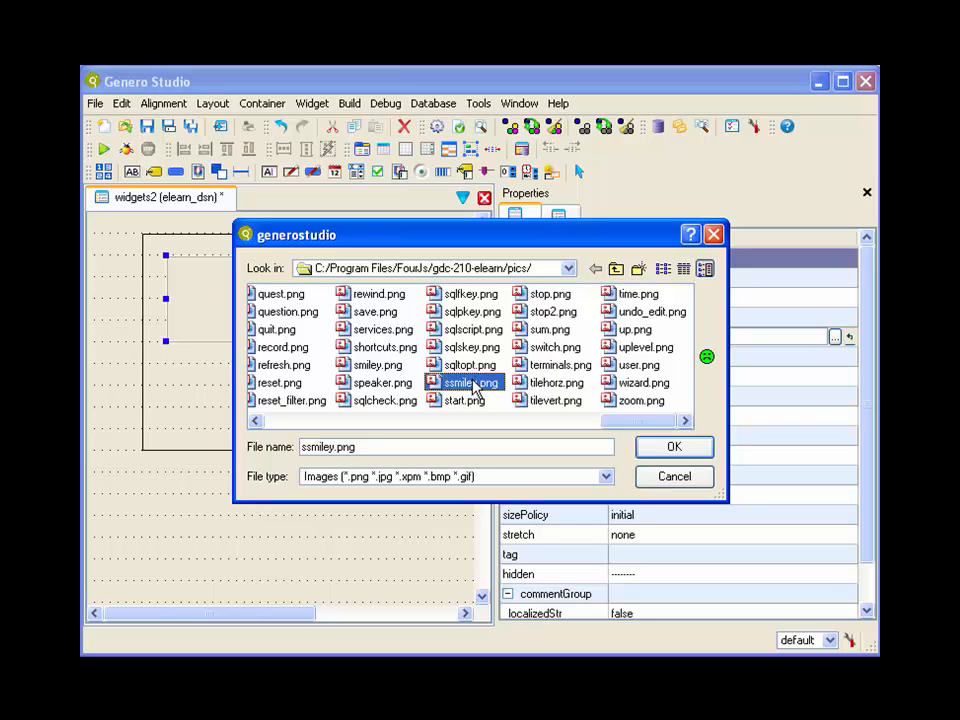
{"action": "left_click", "coordinate": [466, 401]}
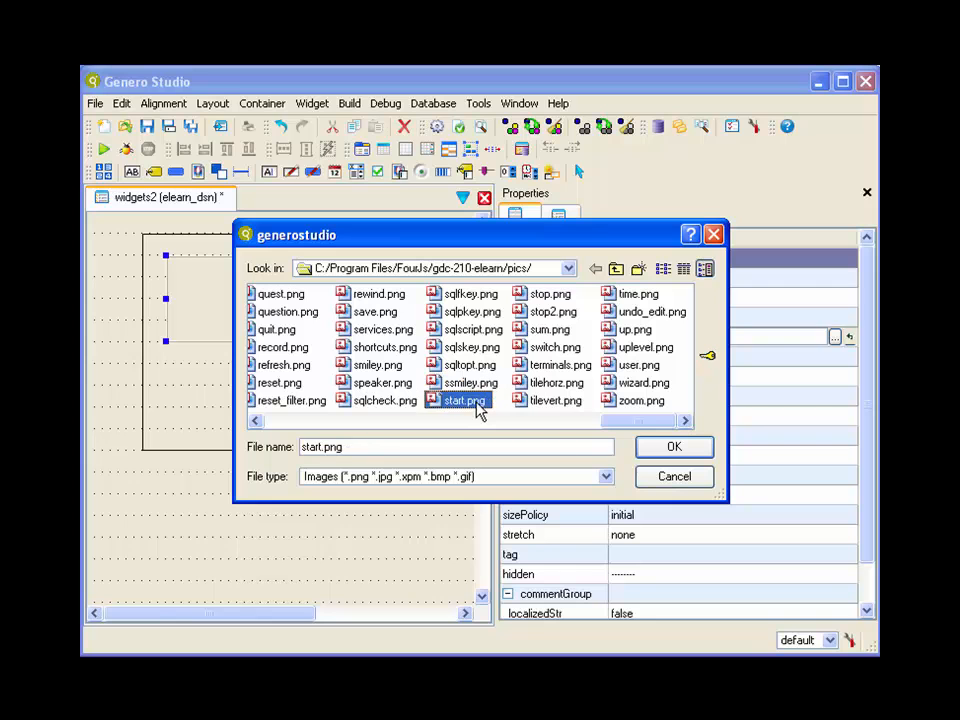
{"action": "left_click", "coordinate": [366, 364]}
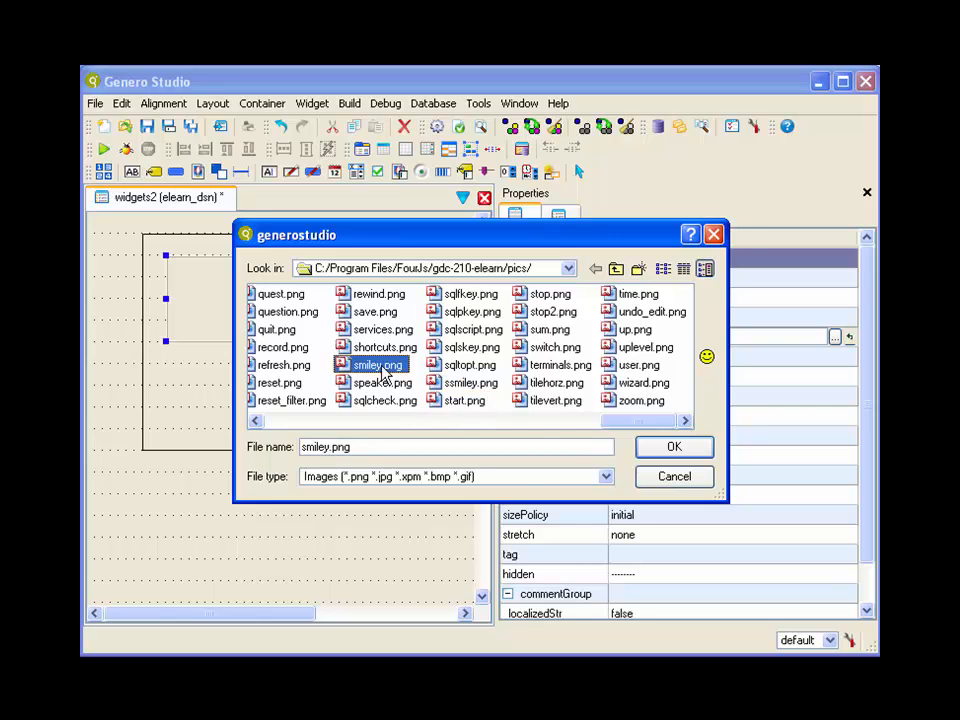
{"action": "left_click", "coordinate": [650, 449]}
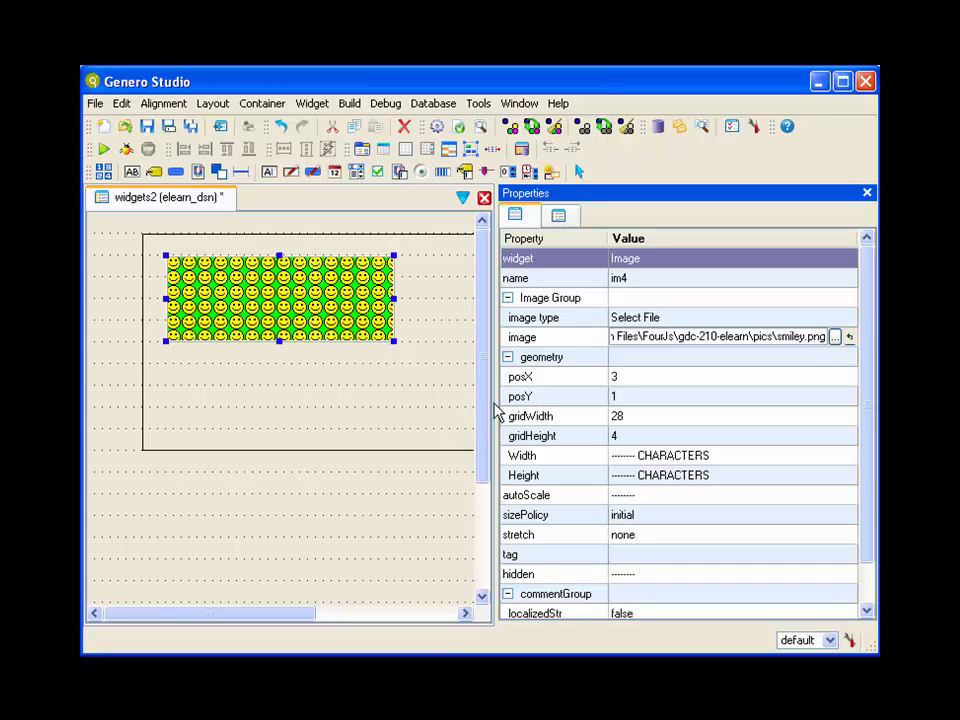
Set the image widget's width and height to 2 characters each
{"action": "left_click", "coordinate": [684, 456]}
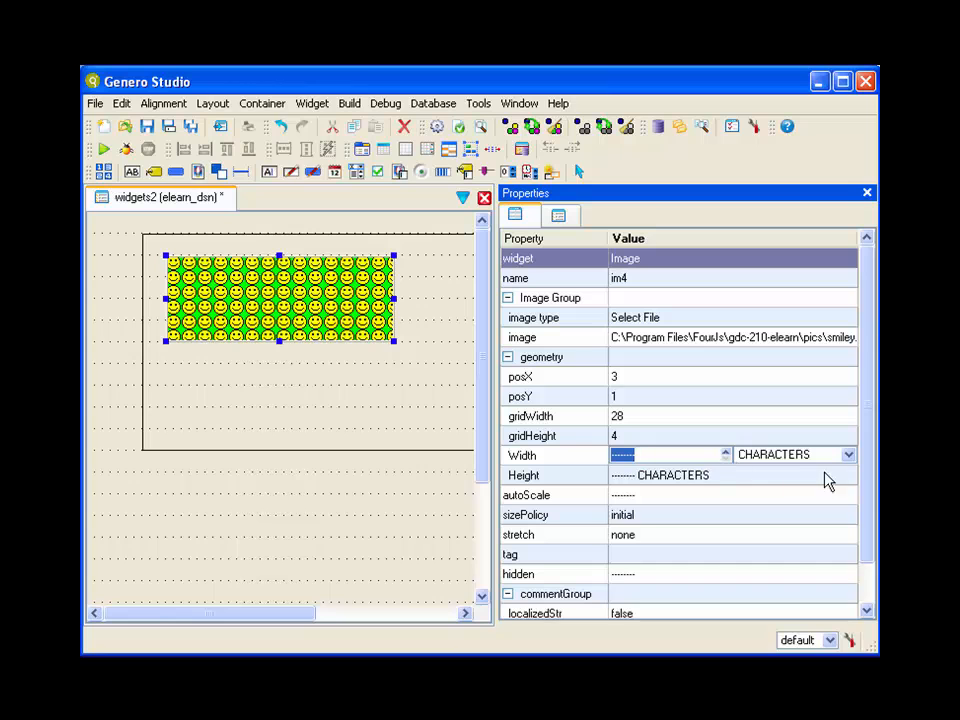
{"action": "type", "text": "2"}
{"action": "left_click", "coordinate": [686, 475]}
{"action": "type", "text": "2"}
{"action": "left_click", "coordinate": [686, 498]}
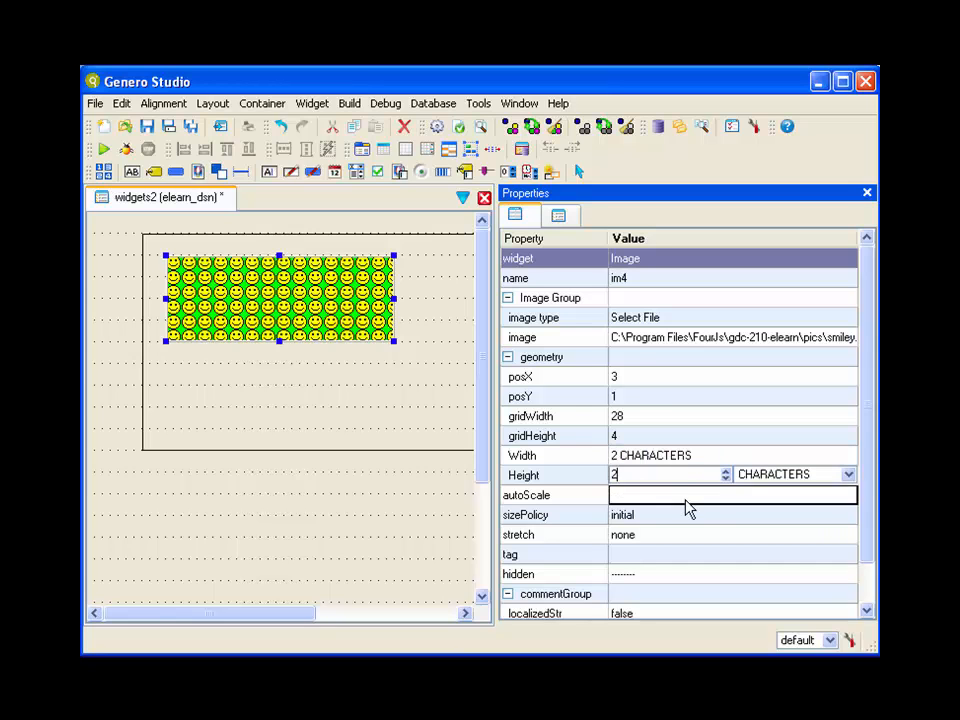
{"action": "left_click", "coordinate": [686, 498]}
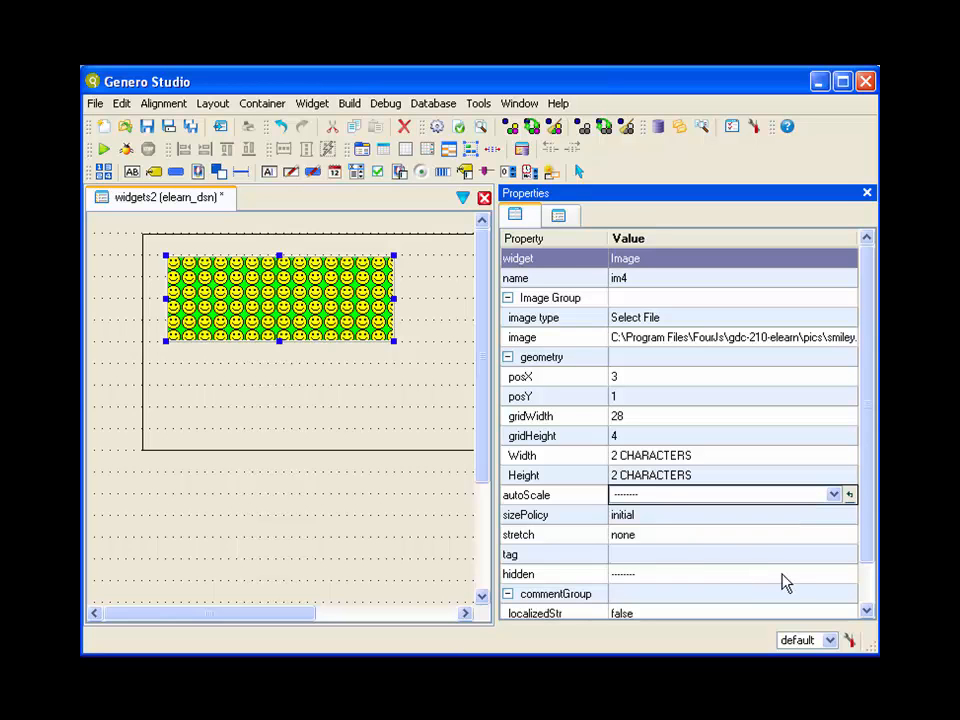
Preview the widgets2 form to check the smiley image at its set size, and close the preview
{"action": "left_click", "coordinate": [349, 103]}
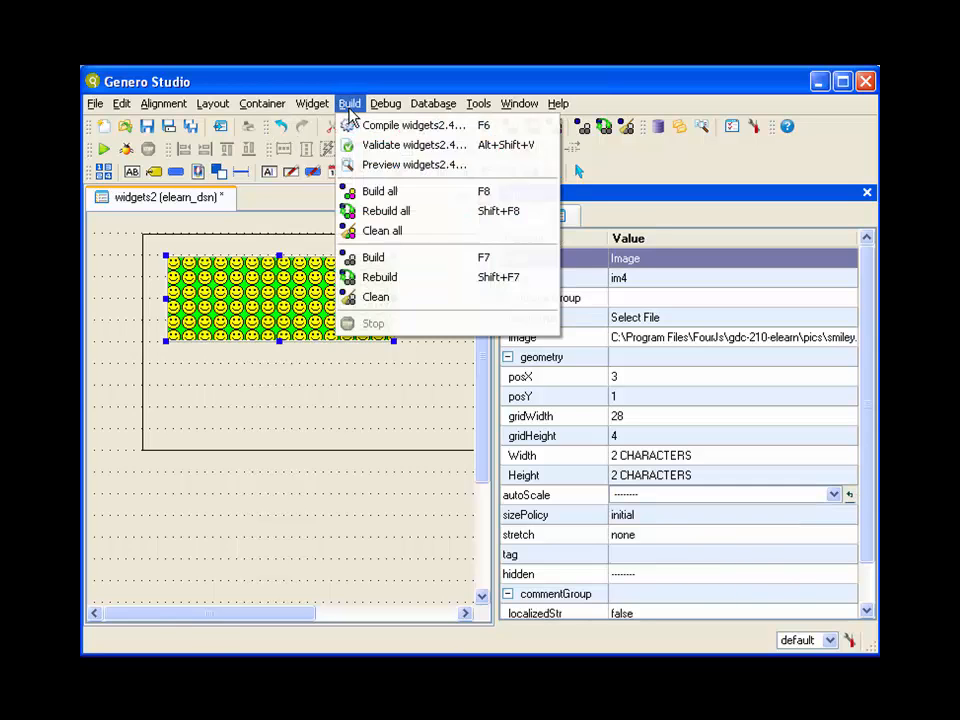
{"action": "left_click", "coordinate": [370, 191]}
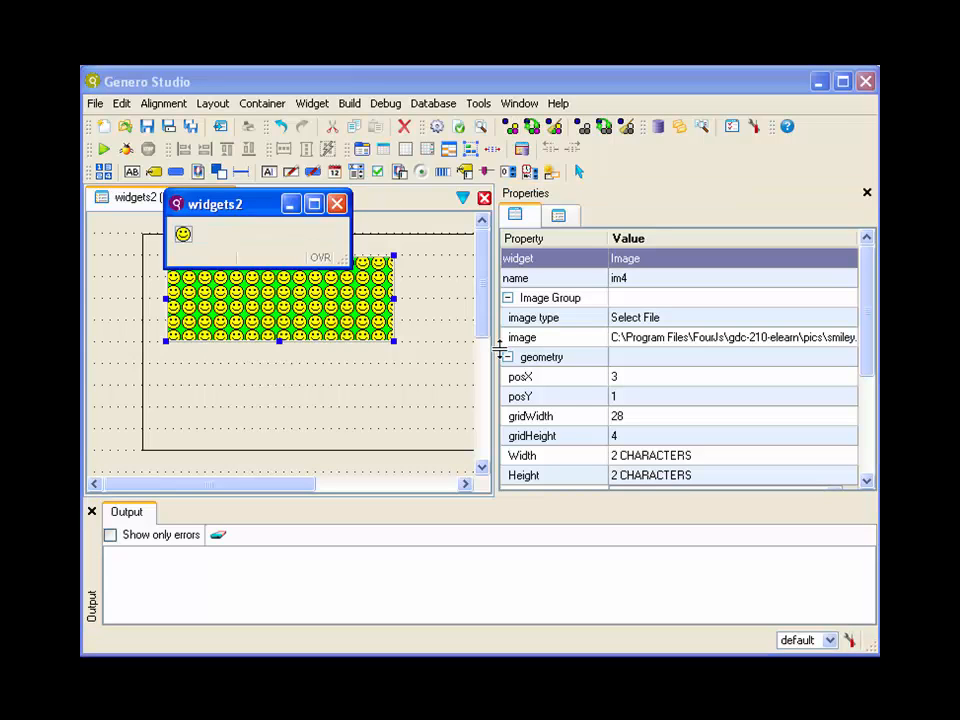
{"action": "left_click_drag", "start_coordinate": [255, 211], "coordinate": [358, 235]}
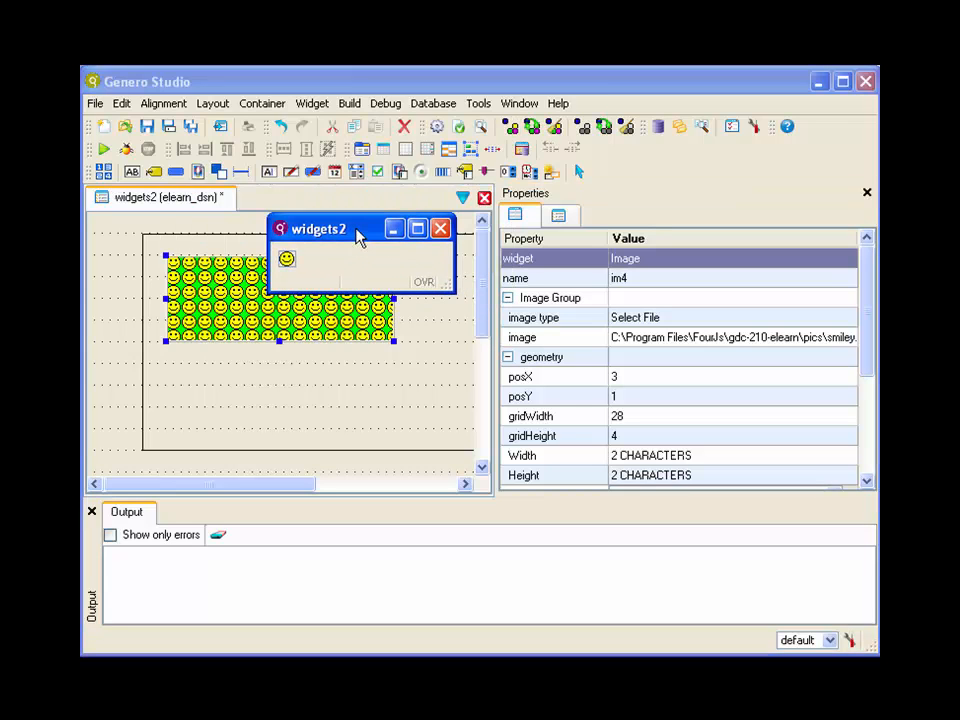
{"action": "left_click", "coordinate": [441, 229]}
Reset the image widget's width to its unset value
{"action": "left_click", "coordinate": [638, 320]}
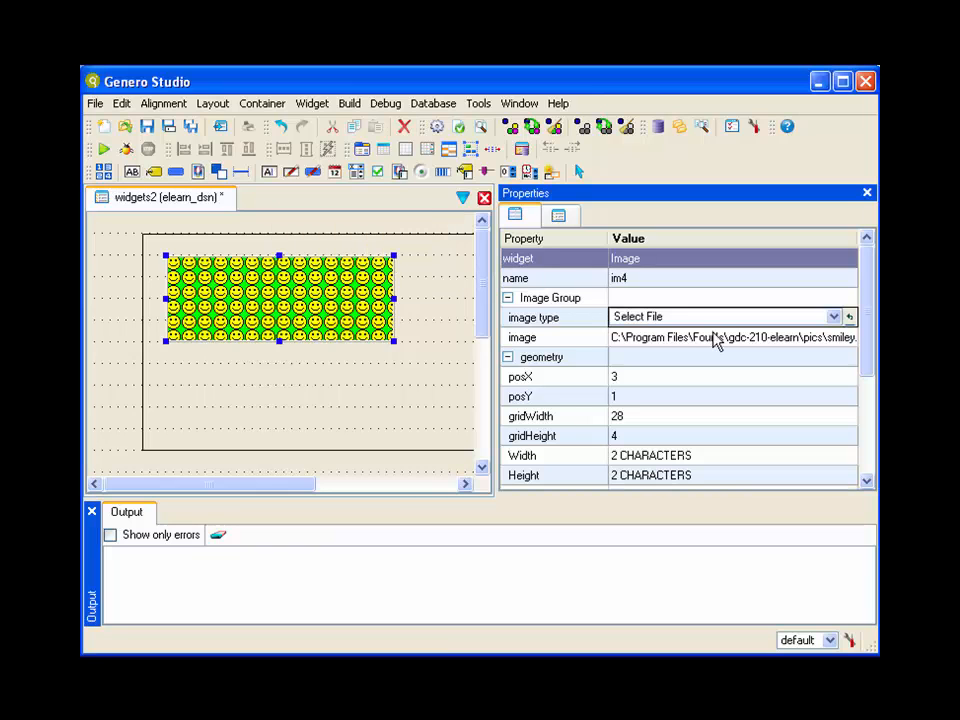
{"action": "left_click", "coordinate": [681, 455]}
{"action": "left_click", "coordinate": [727, 451]}
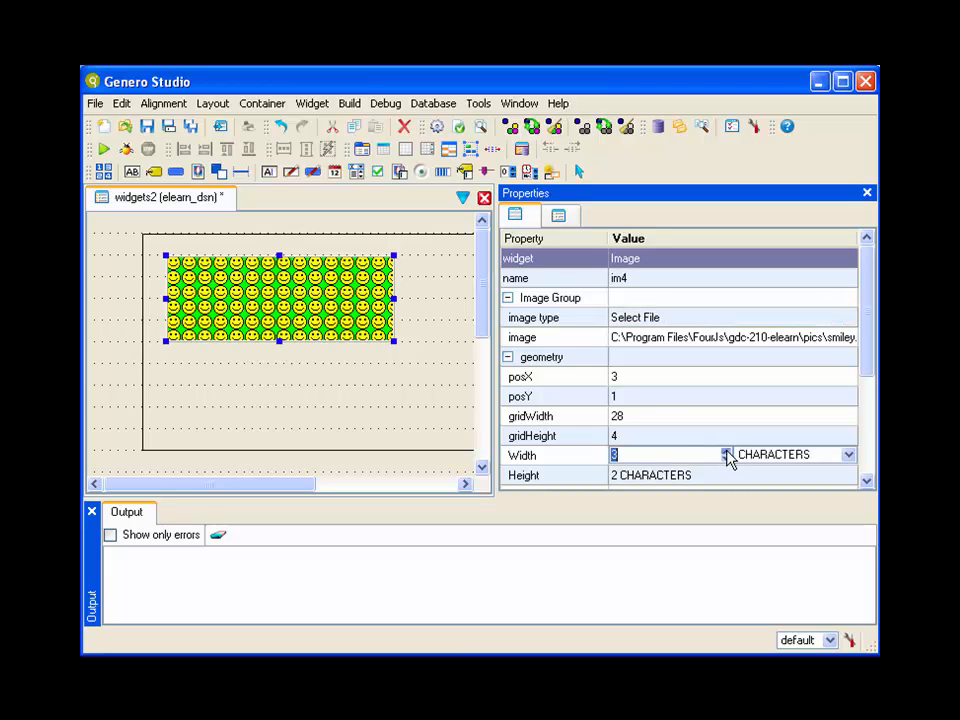
{"action": "left_click", "coordinate": [727, 460]}
{"action": "left_click", "coordinate": [727, 460]}
{"action": "left_click", "coordinate": [727, 460]}
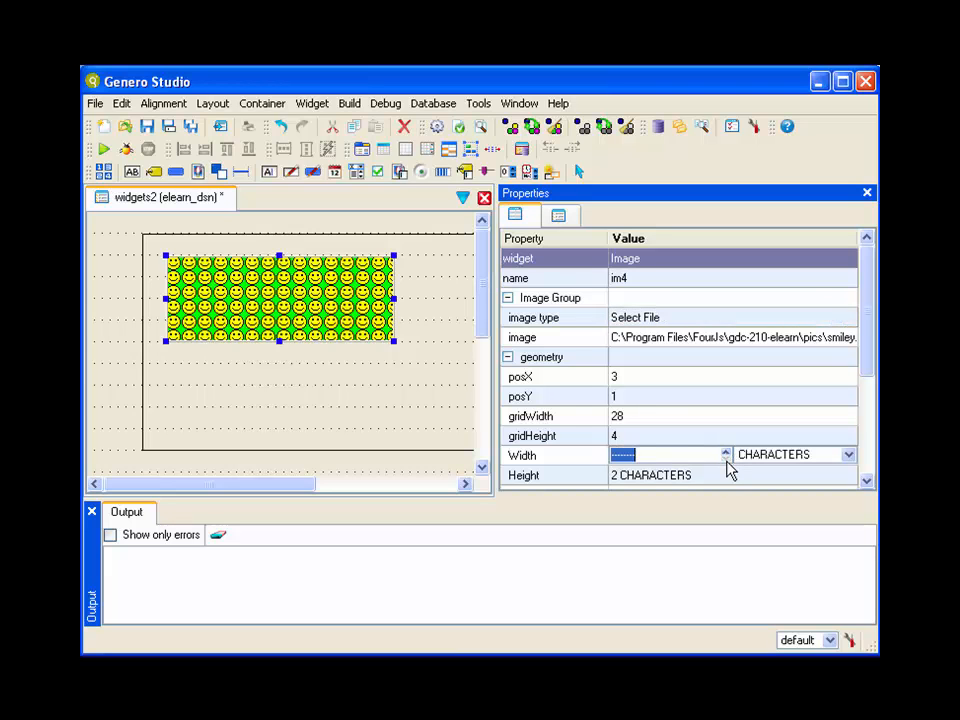
Reset the image widget's height to its unset value as well
{"action": "left_click", "coordinate": [710, 478]}
{"action": "left_click", "coordinate": [727, 479]}
{"action": "left_click", "coordinate": [727, 479]}
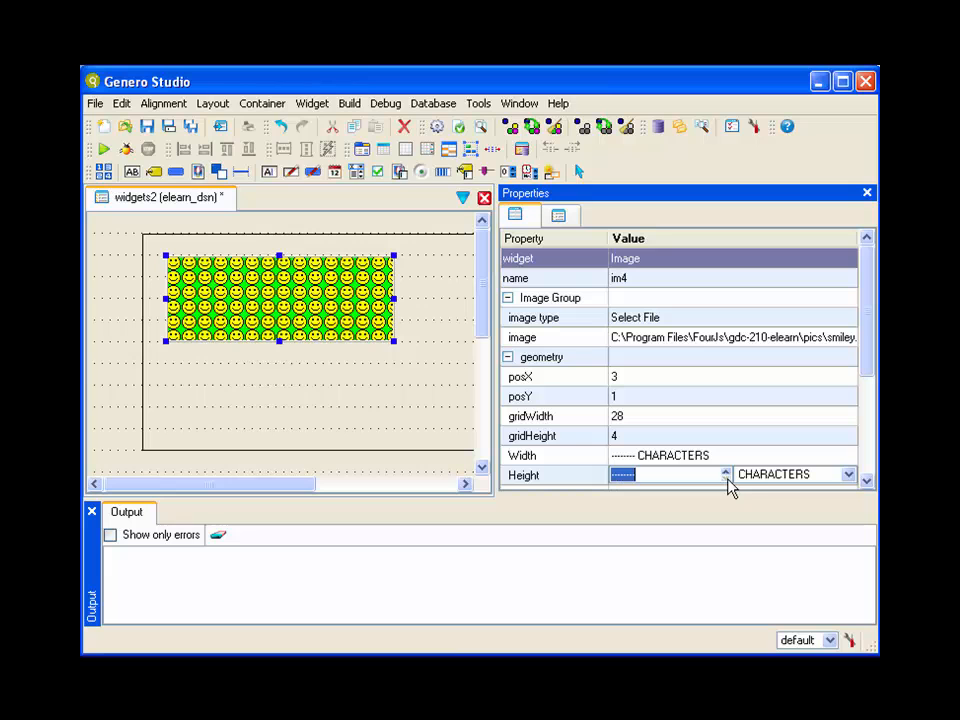
{"action": "left_click", "coordinate": [762, 476]}
{"action": "left_click", "coordinate": [755, 462]}
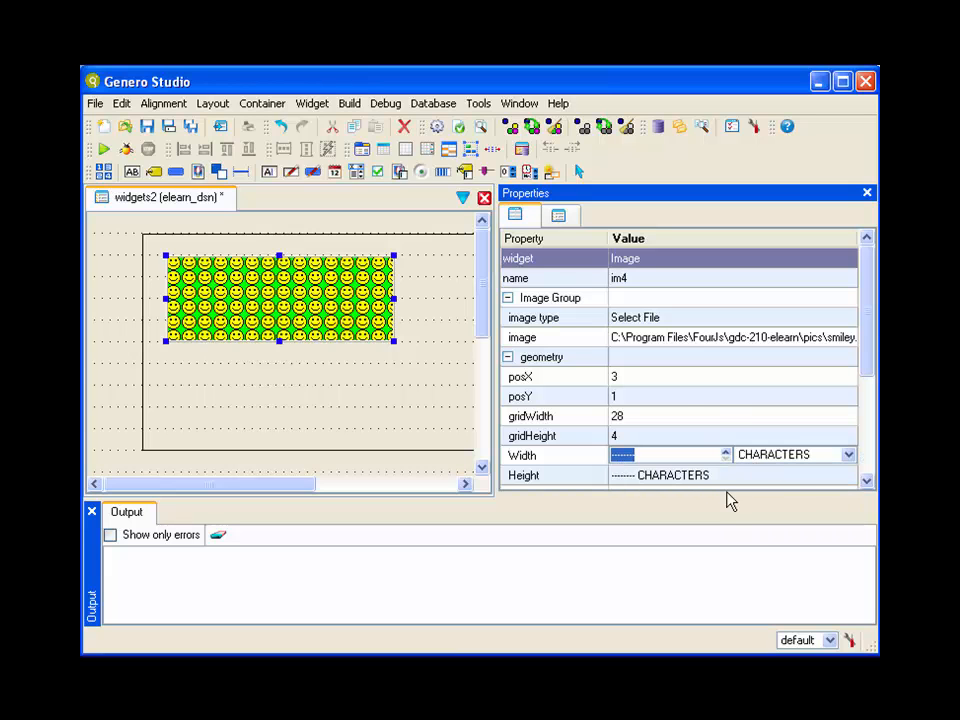
{"action": "left_click", "coordinate": [700, 392]}
Change the widget's image type to Image as URL and open the image value for editing
{"action": "left_click", "coordinate": [681, 318]}
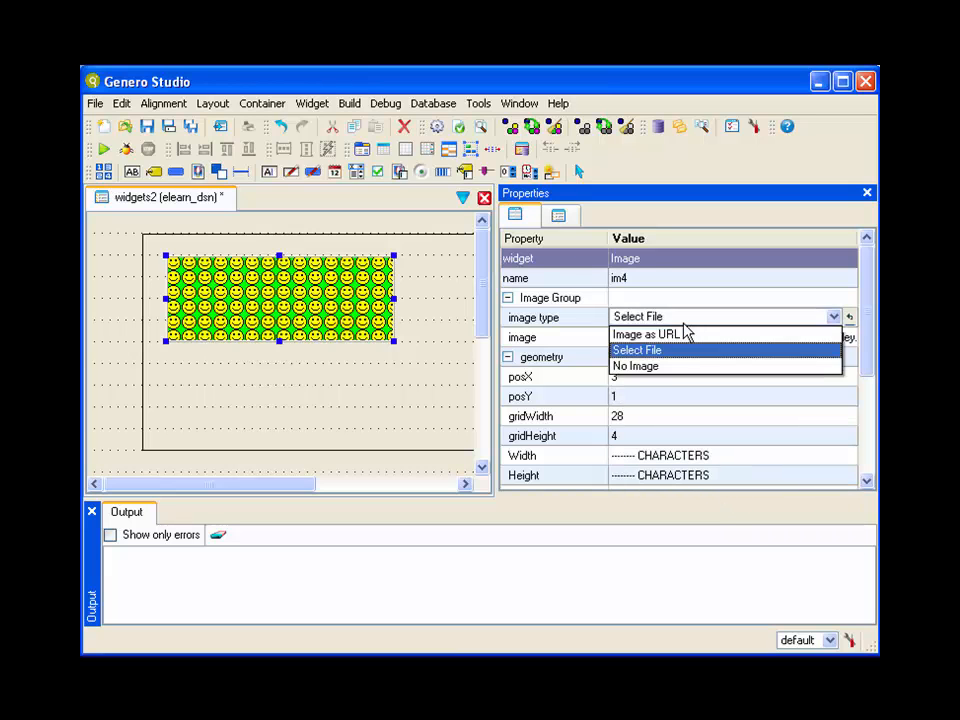
{"action": "left_click", "coordinate": [690, 332]}
{"action": "left_click", "coordinate": [700, 339]}
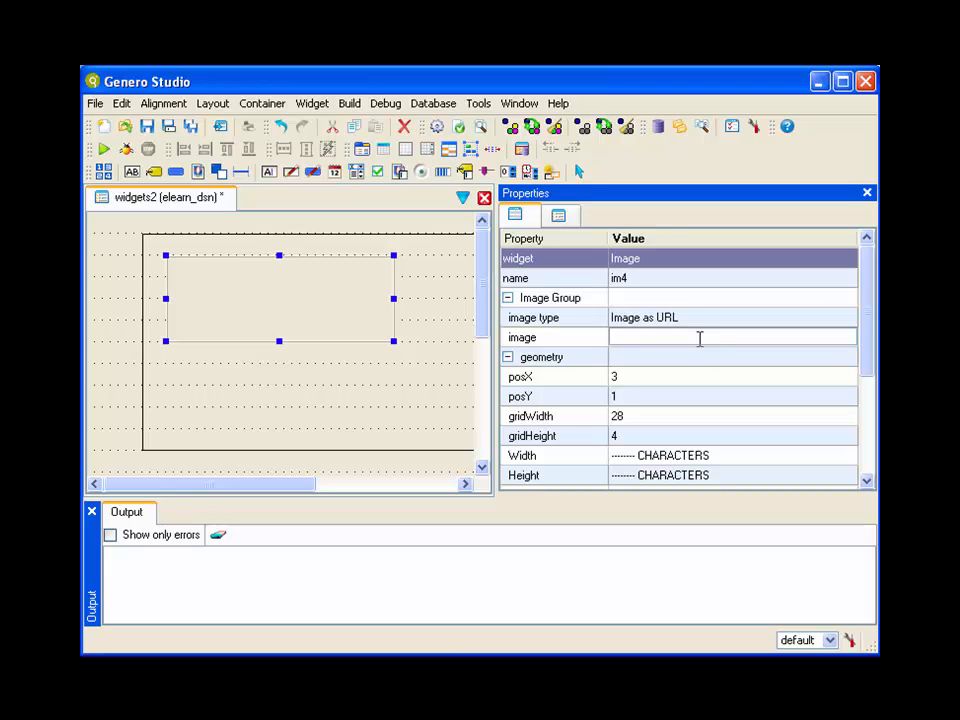
Switch to the browser, copy the Google logo's image address, and paste it as the widget's image value in Genero Studio
{"action": "key", "text": "alt+Tab"}
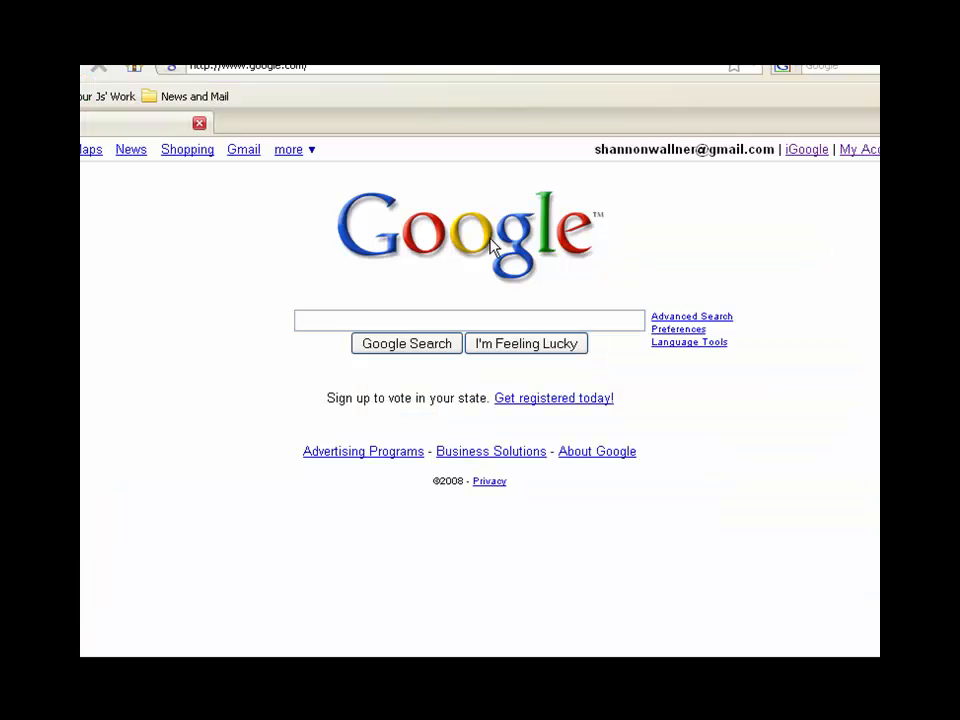
{"action": "right_click", "coordinate": [457, 243]}
{"action": "left_click", "coordinate": [546, 285]}
{"action": "key", "text": "alt+Tab"}
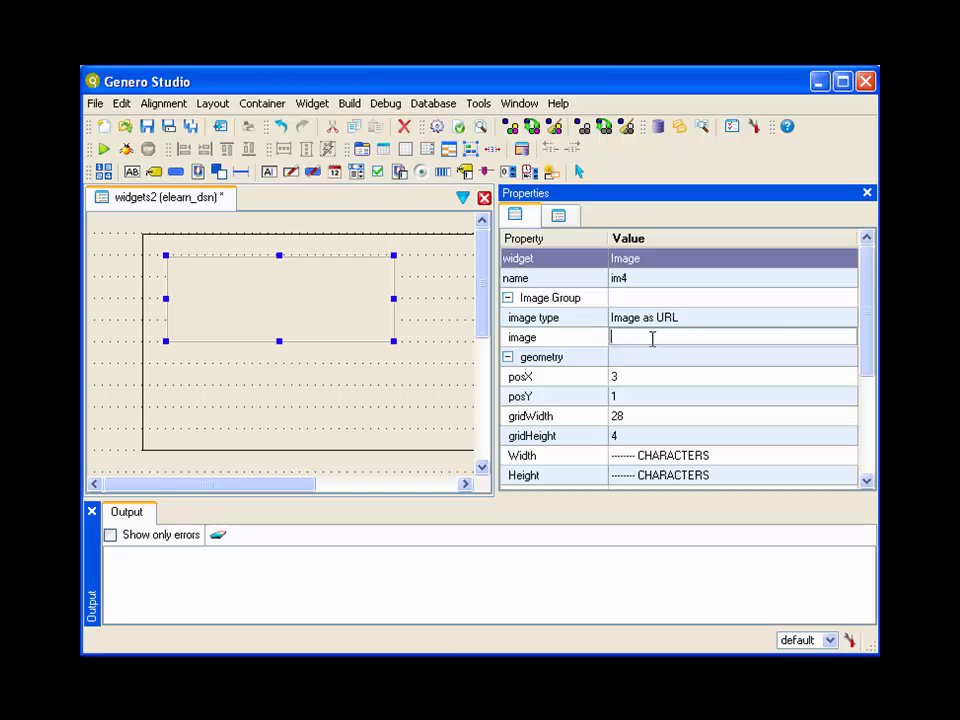
{"action": "key", "text": "ctrl+v"}
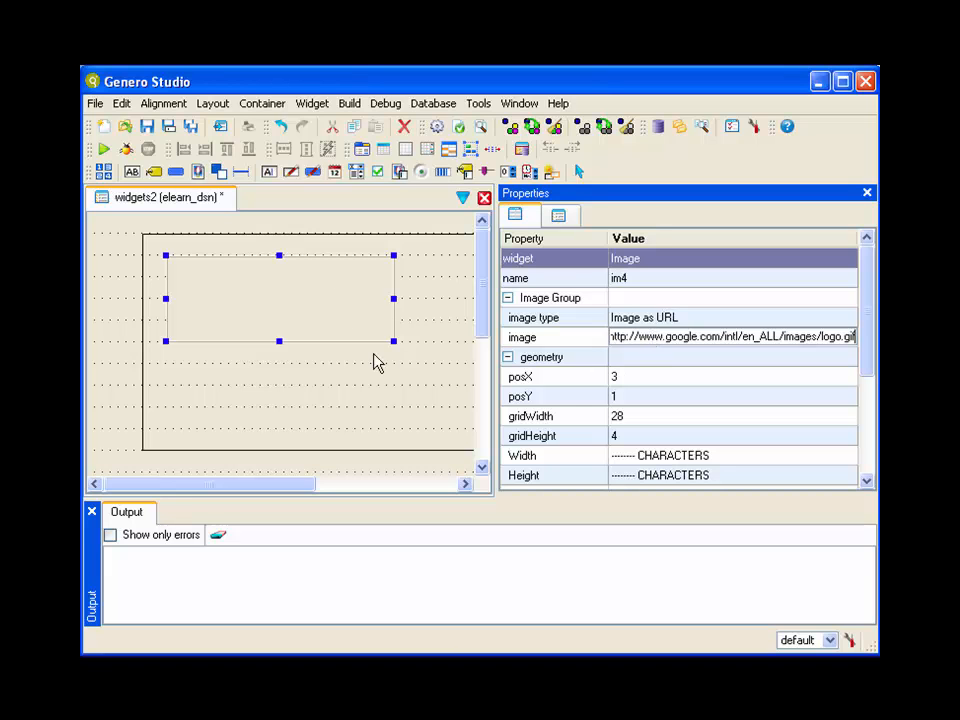
Preview the form with the URL image, widen the preview window slightly, and close it
{"action": "left_click", "coordinate": [345, 106]}
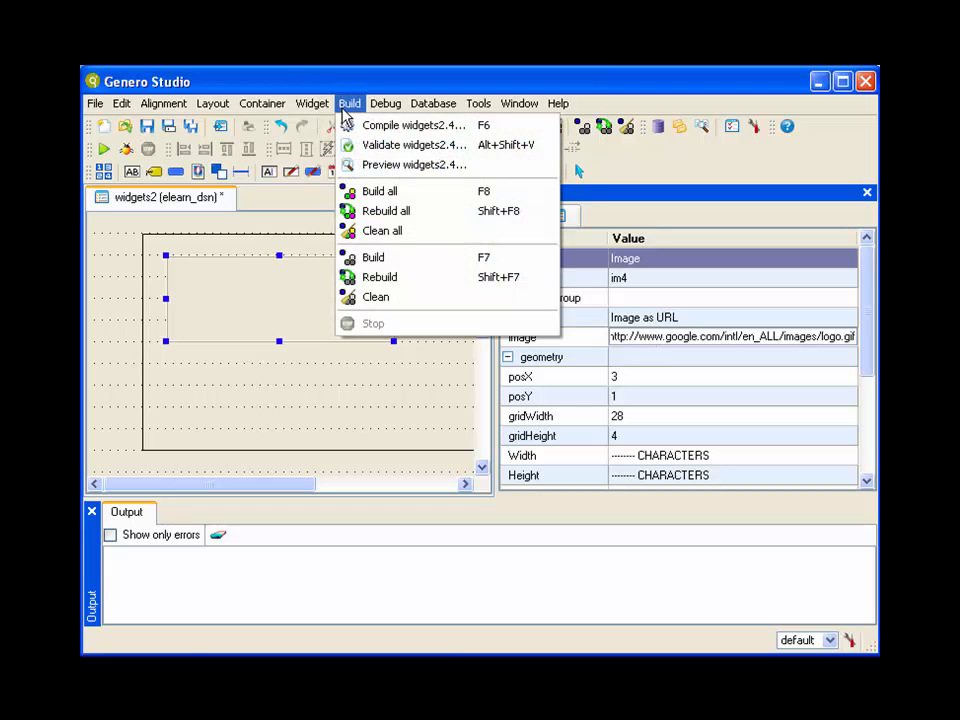
{"action": "left_click", "coordinate": [378, 166]}
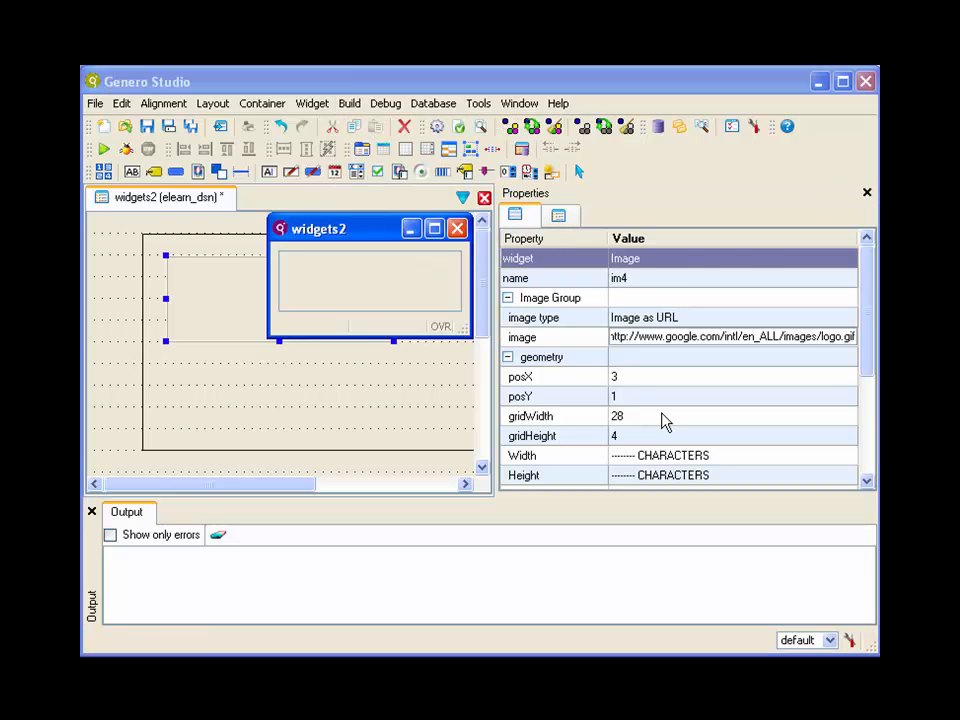
{"action": "left_click_drag", "start_coordinate": [470, 332], "coordinate": [489, 336]}
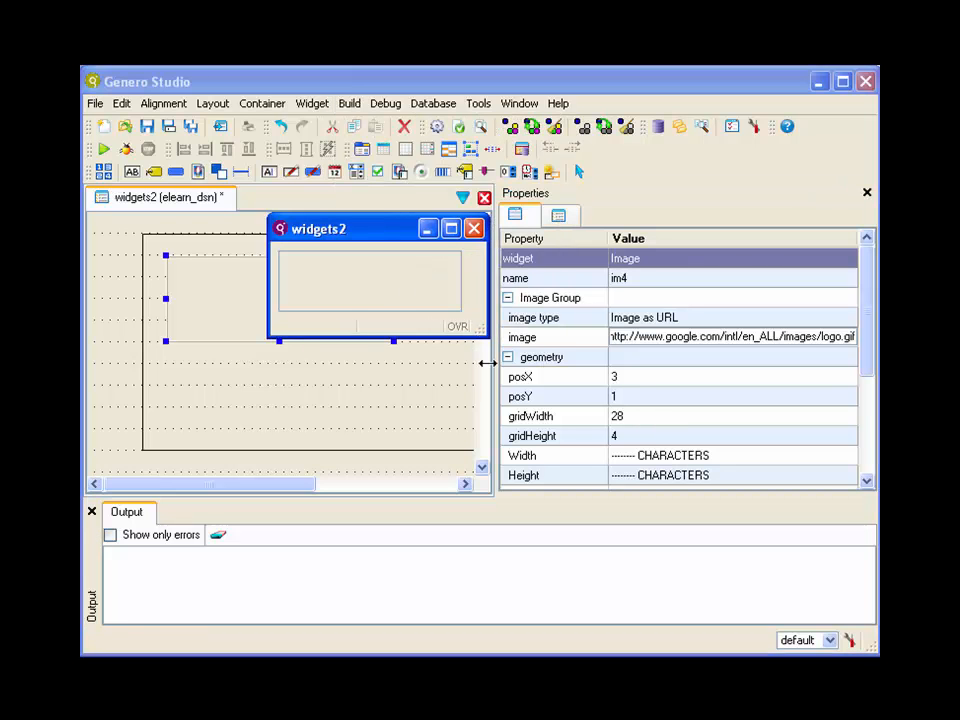
{"action": "left_click", "coordinate": [474, 229]}
Preview the form again to check how the Google logo displays, and close the preview
{"action": "left_click", "coordinate": [310, 104]}
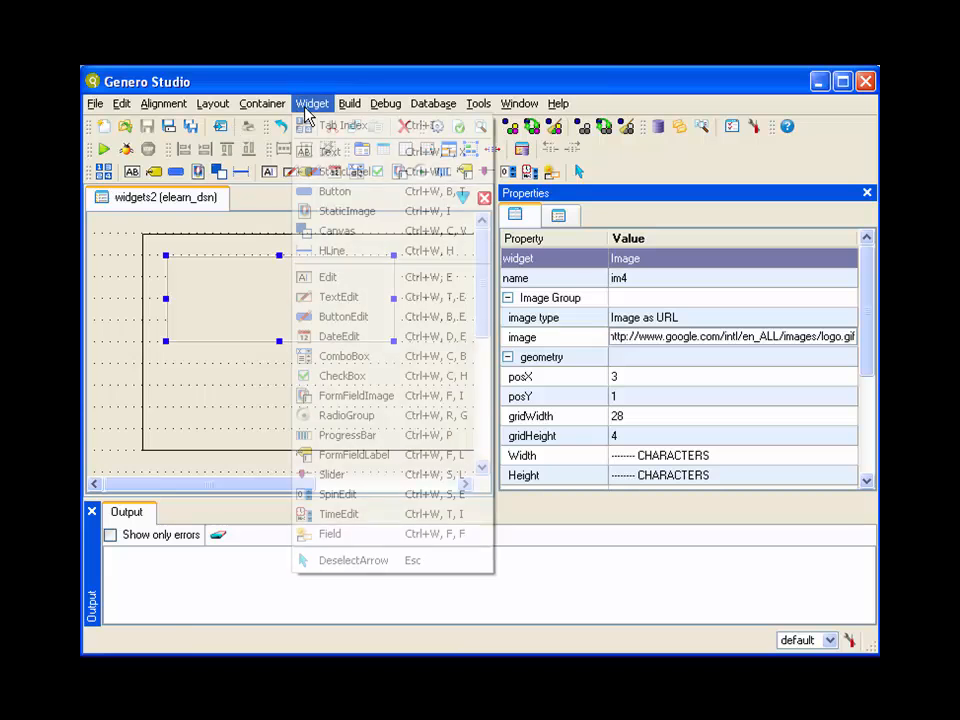
{"action": "mouse_move", "coordinate": [354, 108]}
{"action": "left_click", "coordinate": [356, 165]}
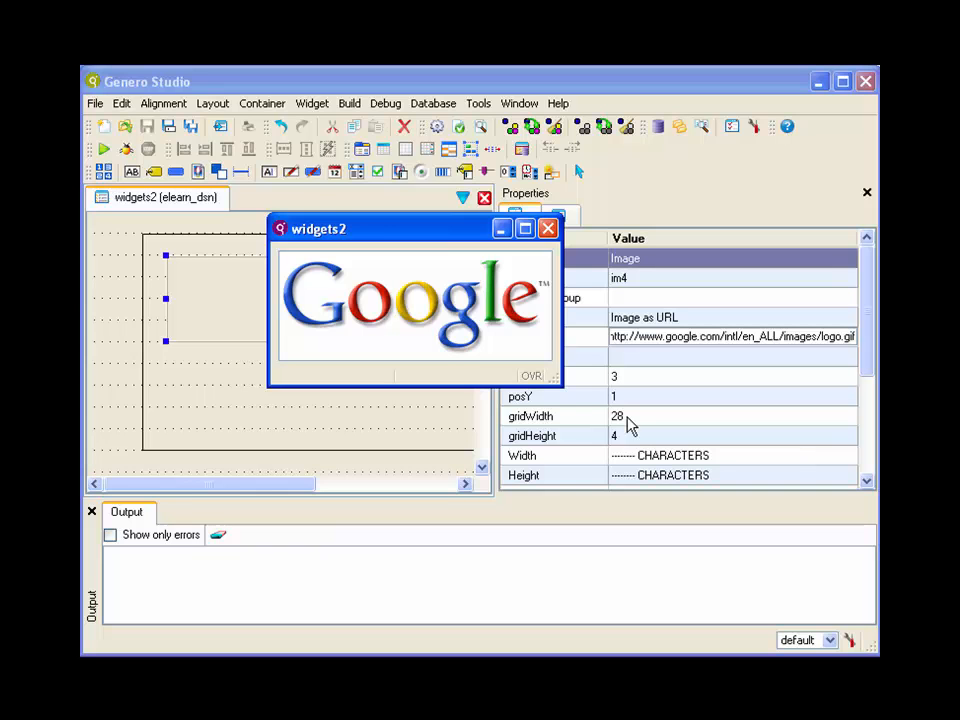
{"action": "left_click", "coordinate": [547, 230]}
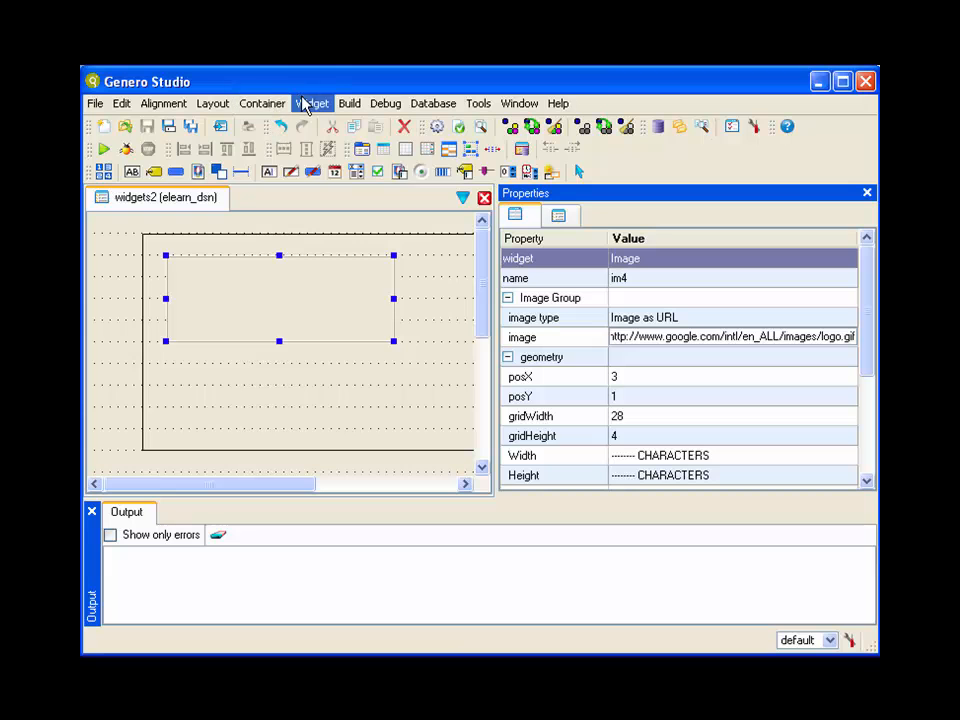
Add a FormFieldImage of about 29 by 3 grid cells below the existing image widget at about posX 4, posY 6
{"action": "left_click", "coordinate": [271, 106]}
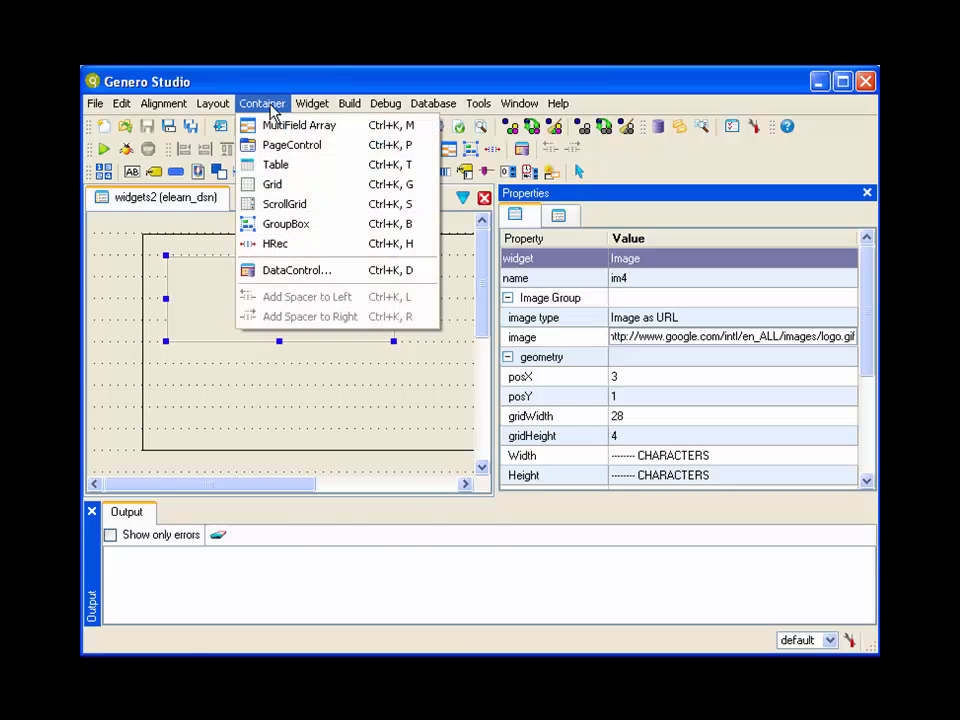
{"action": "mouse_move", "coordinate": [306, 106]}
{"action": "left_click", "coordinate": [334, 415]}
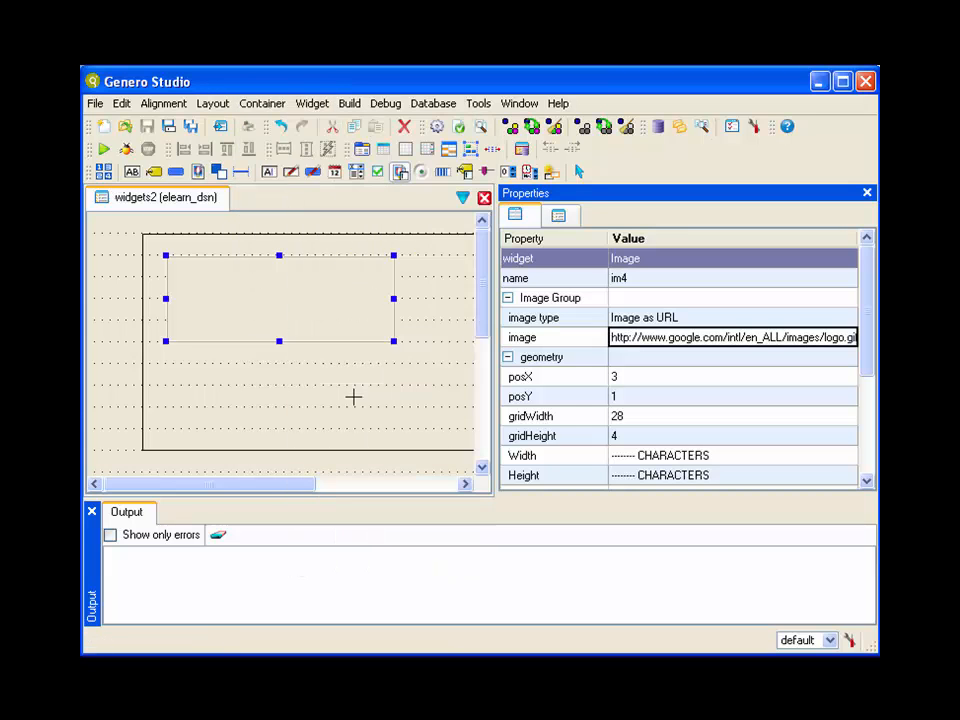
{"action": "left_click_drag", "start_coordinate": [175, 364], "coordinate": [406, 436]}
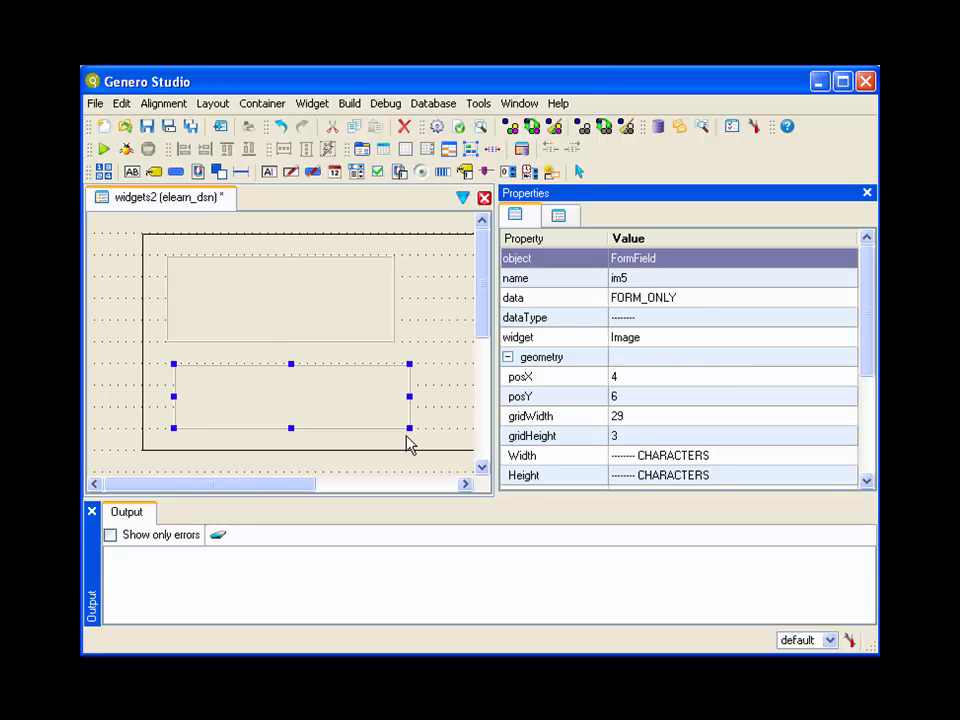
Set the new image field's data to TABLE_COLUMN, using table ITEMS and column ITEM_NUM
{"action": "left_click", "coordinate": [718, 300]}
{"action": "left_click", "coordinate": [718, 300]}
{"action": "left_click", "coordinate": [718, 346]}
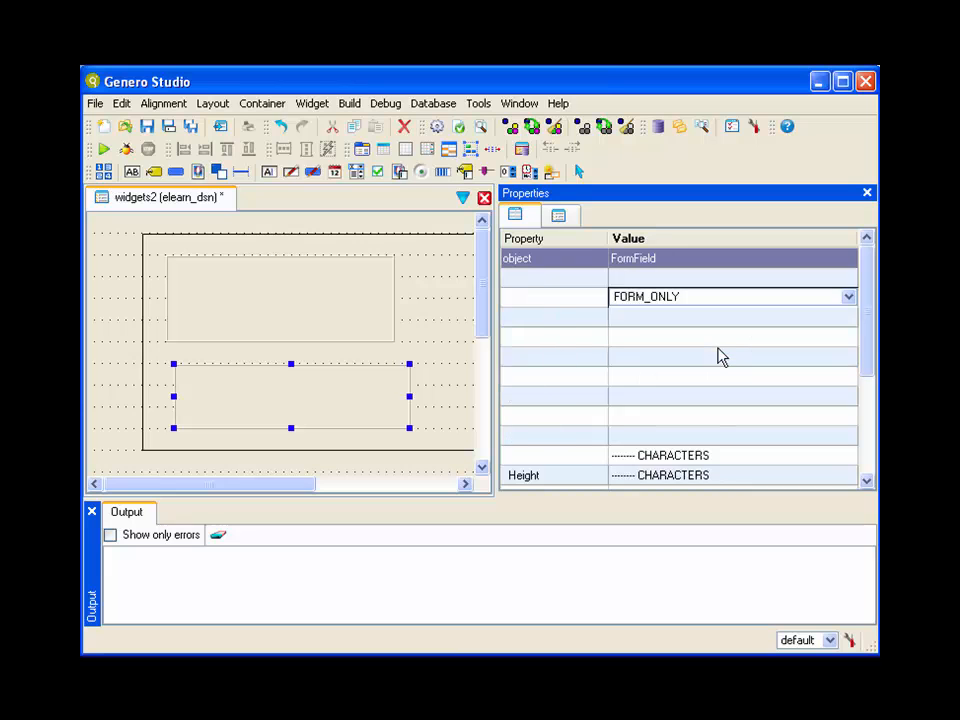
{"action": "left_click", "coordinate": [703, 321]}
{"action": "left_click", "coordinate": [703, 321]}
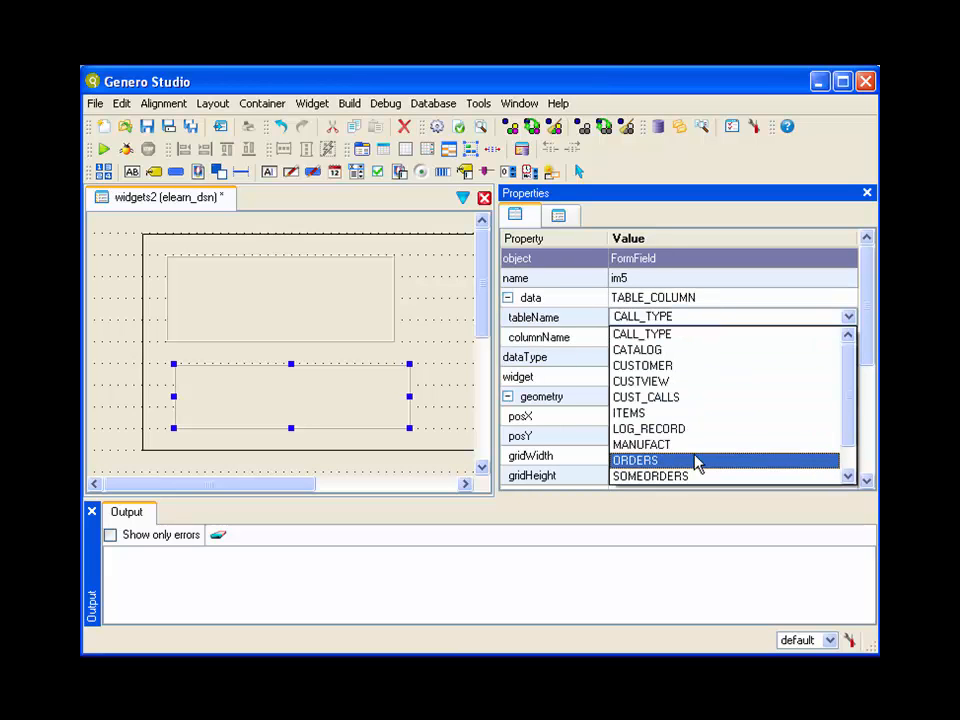
{"action": "left_click", "coordinate": [697, 427]}
{"action": "left_click", "coordinate": [692, 338]}
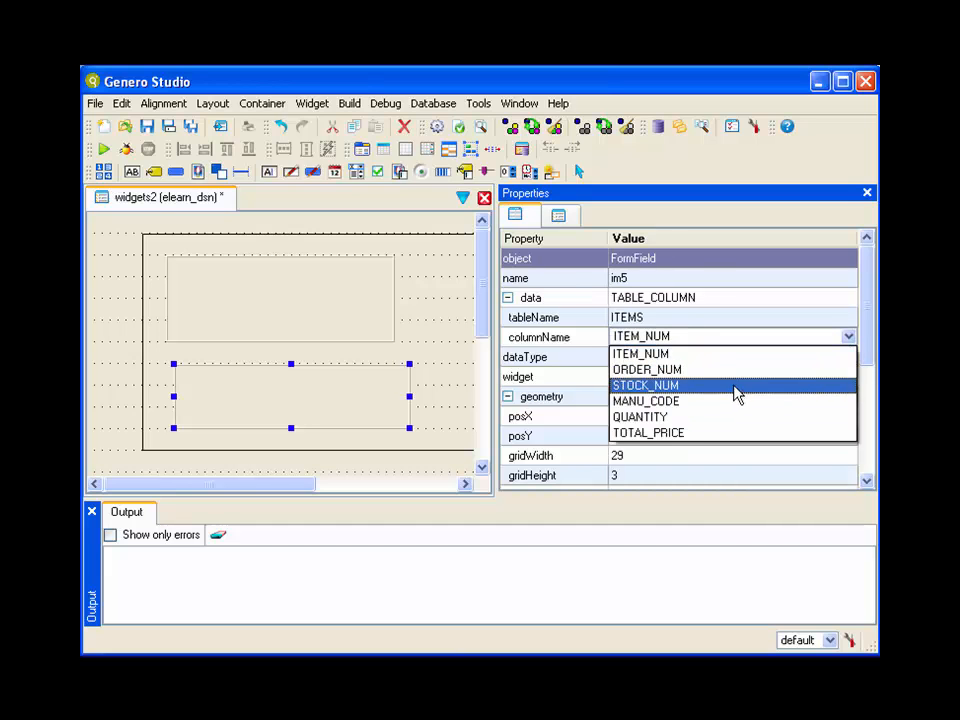
{"action": "left_click", "coordinate": [720, 318]}
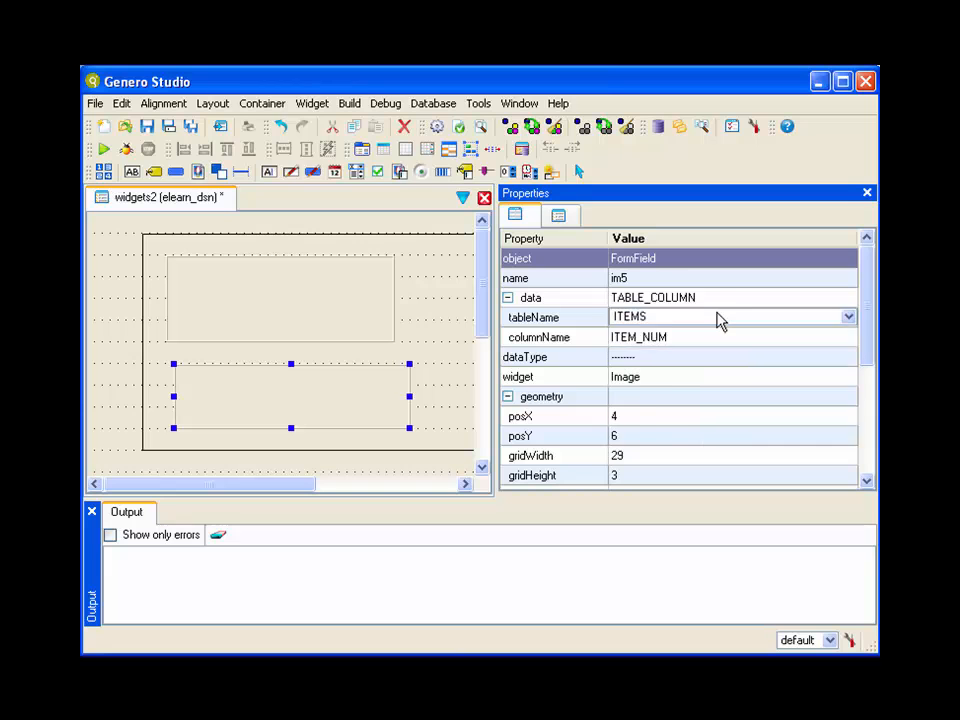
{"action": "left_click", "coordinate": [720, 318]}
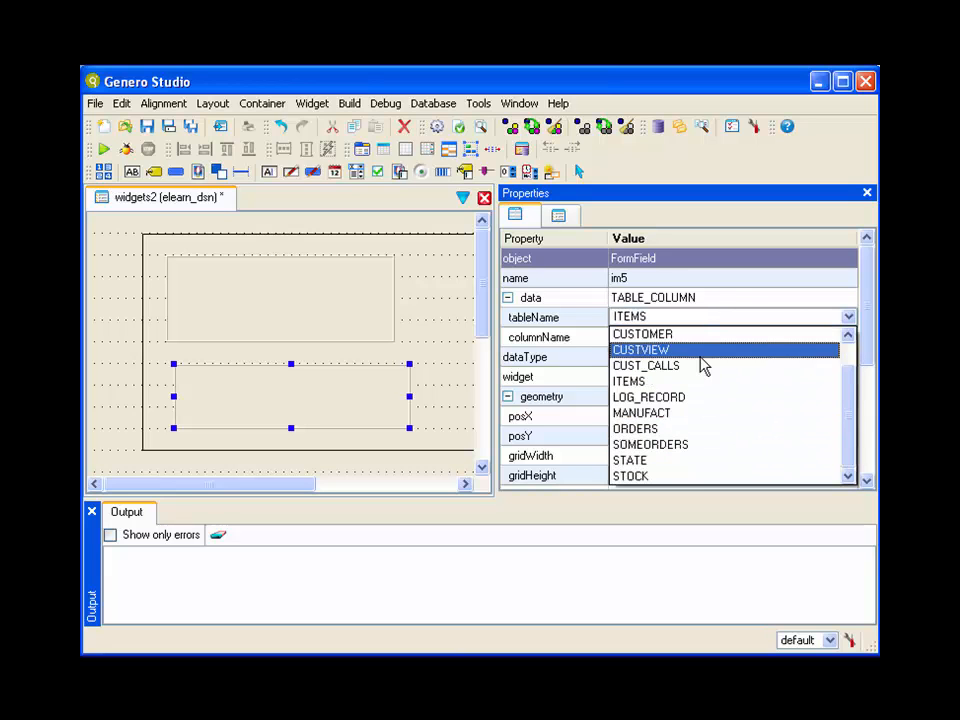
{"action": "left_click", "coordinate": [720, 299]}
Examine the image field's remaining properties, from its geometry through autoScale, sizePolicy, stretch, tag and hidden
{"action": "left_click", "coordinate": [867, 481]}
{"action": "left_click", "coordinate": [867, 481]}
{"action": "left_click", "coordinate": [867, 481]}
{"action": "left_click", "coordinate": [867, 481]}
{"action": "left_click", "coordinate": [867, 481]}
{"action": "left_click", "coordinate": [867, 481]}
{"action": "left_click", "coordinate": [867, 481]}
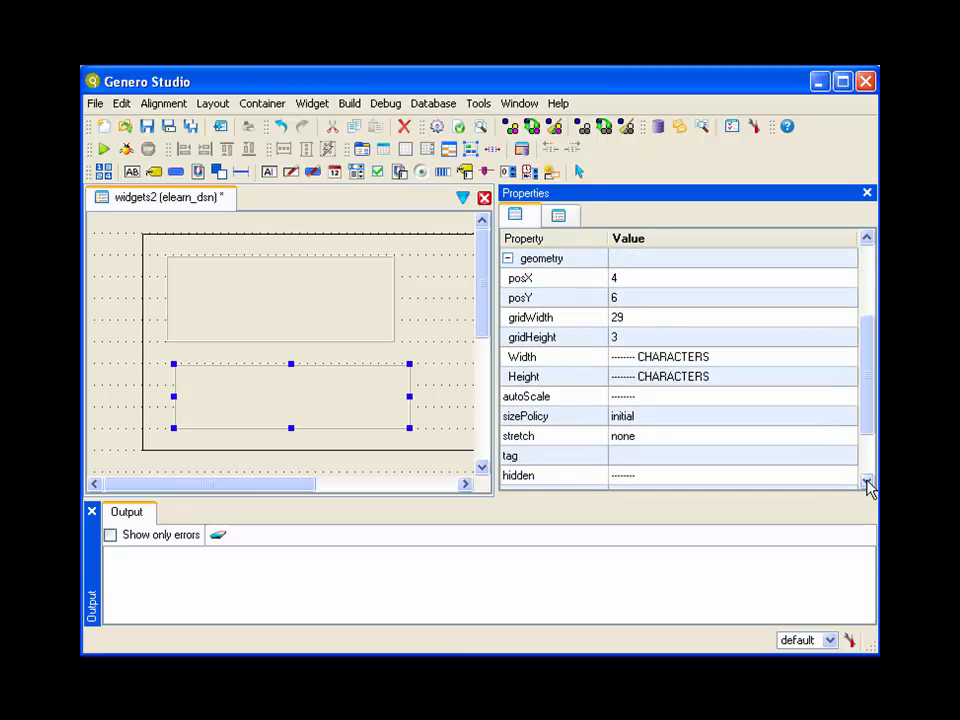
{"action": "left_click", "coordinate": [867, 481]}
{"action": "left_click", "coordinate": [867, 481]}
{"action": "left_click", "coordinate": [867, 481]}
{"action": "left_click", "coordinate": [867, 481]}
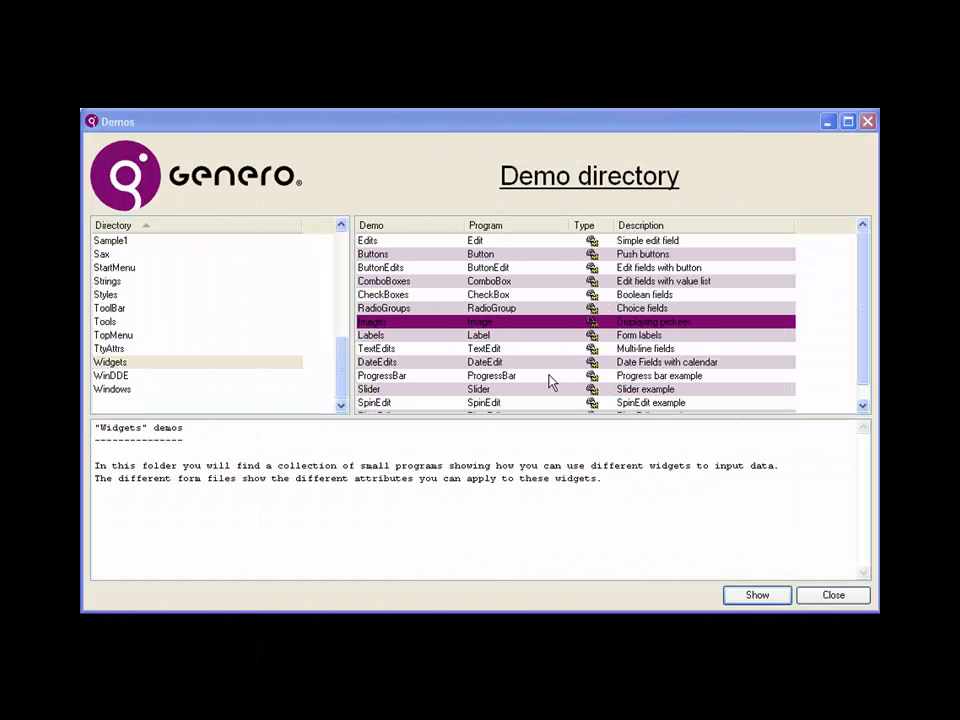
Run the Images demo from the Widgets directory of Genero Demos and display photo1.jpg in the Image1 example with default attributes
{"action": "double_click", "coordinate": [557, 323]}
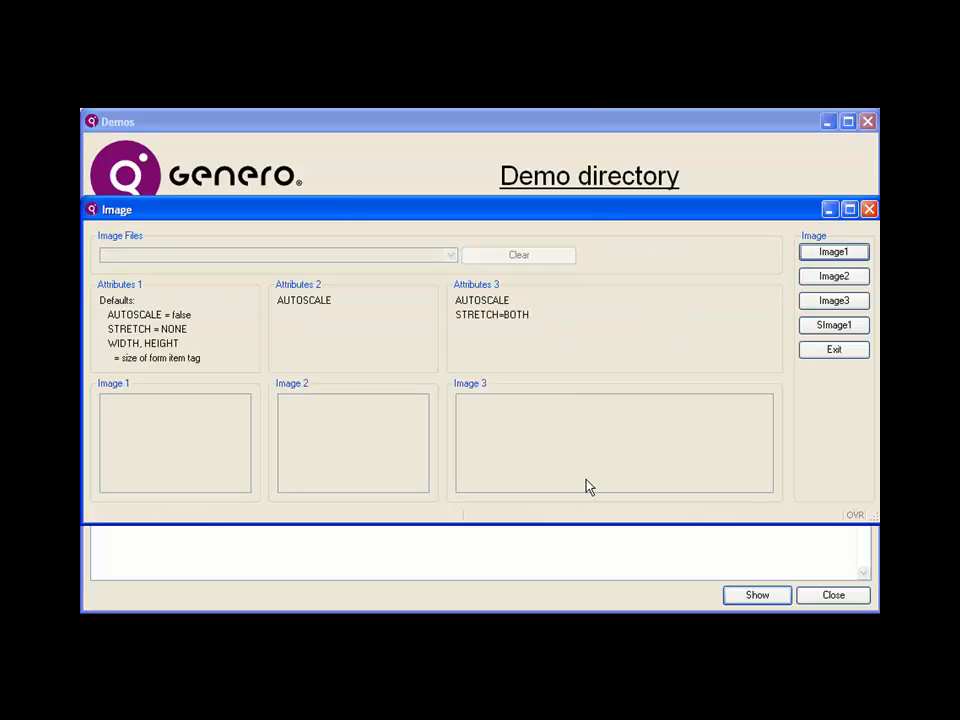
{"action": "left_click", "coordinate": [812, 275]}
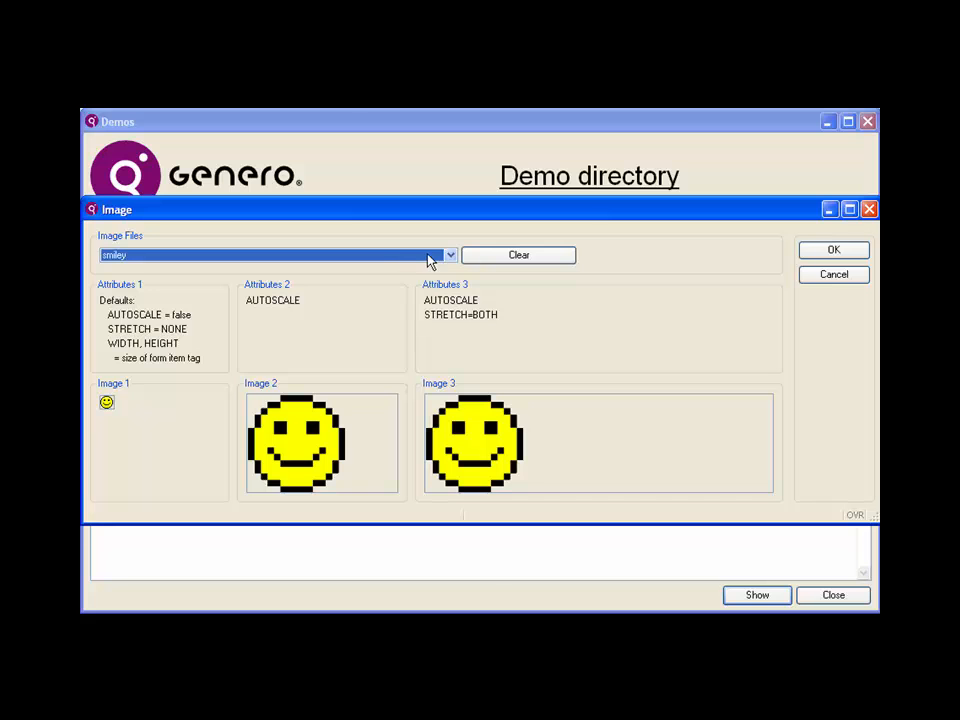
{"action": "left_click", "coordinate": [436, 259]}
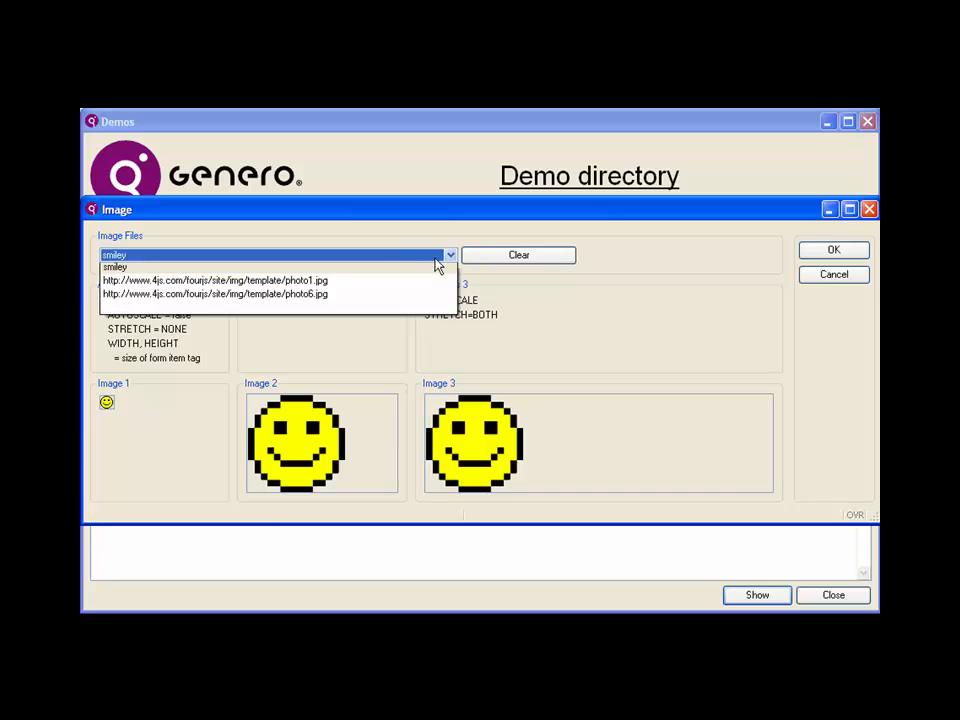
{"action": "left_click", "coordinate": [415, 284]}
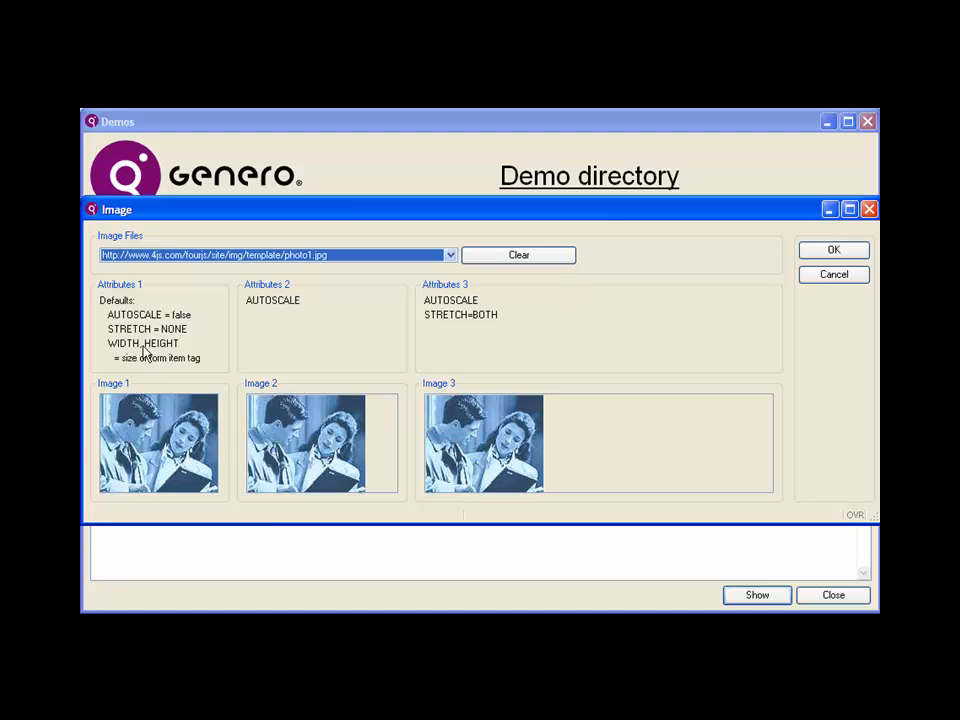
{"action": "left_click", "coordinate": [845, 255]}
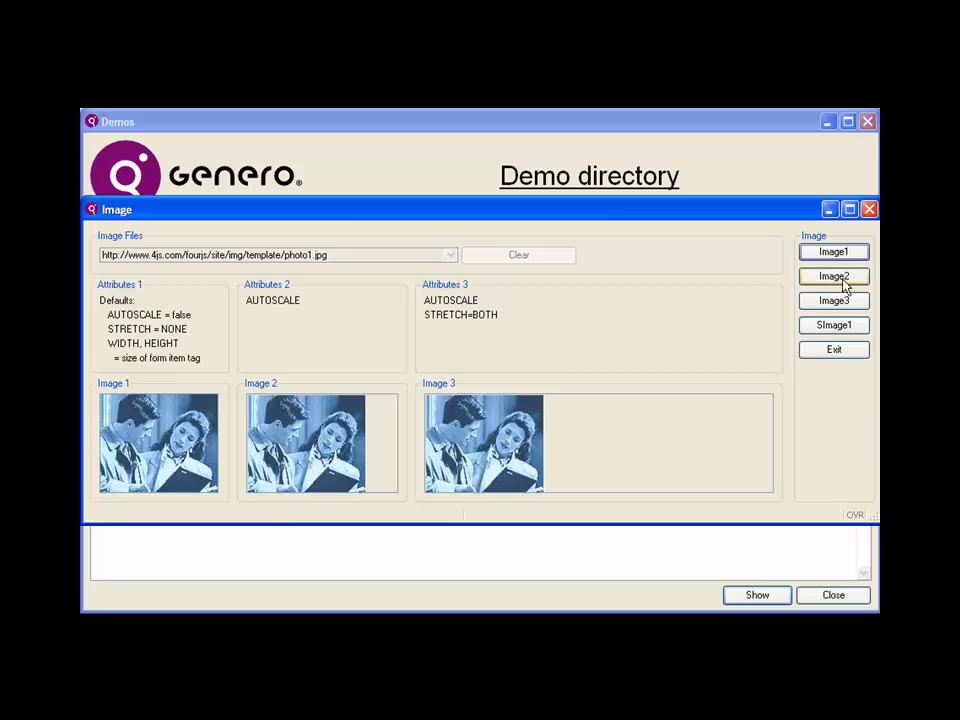
Display photo6.jpg in the Image2 example to compare the 150 by 150 pixel images with AUTOSCALE and STRETCH=BOTH
{"action": "left_click", "coordinate": [846, 276]}
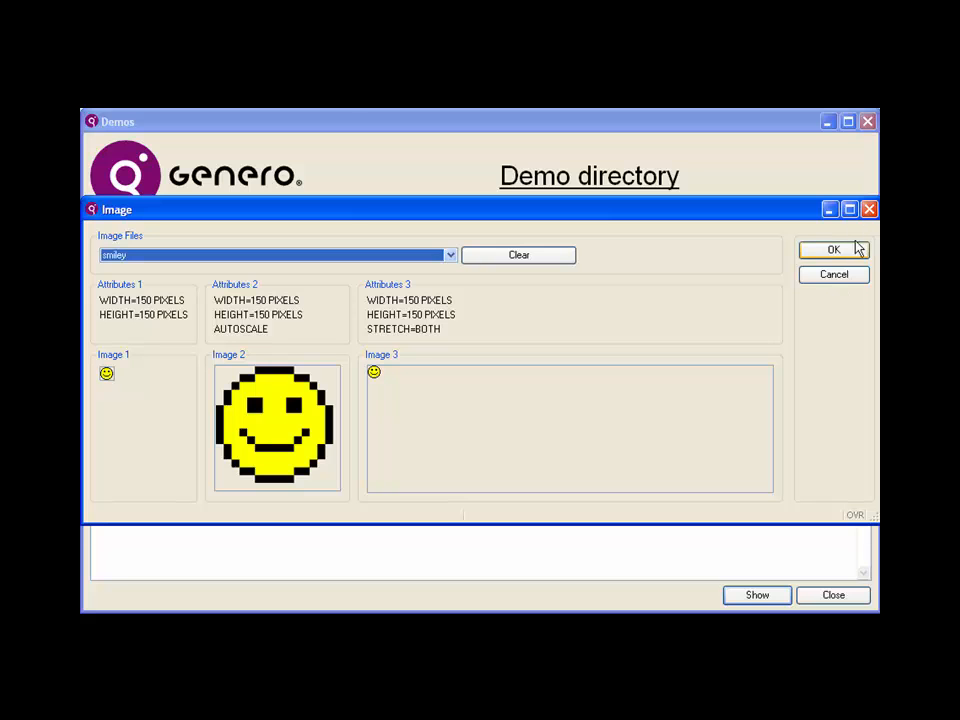
{"action": "left_click", "coordinate": [422, 258]}
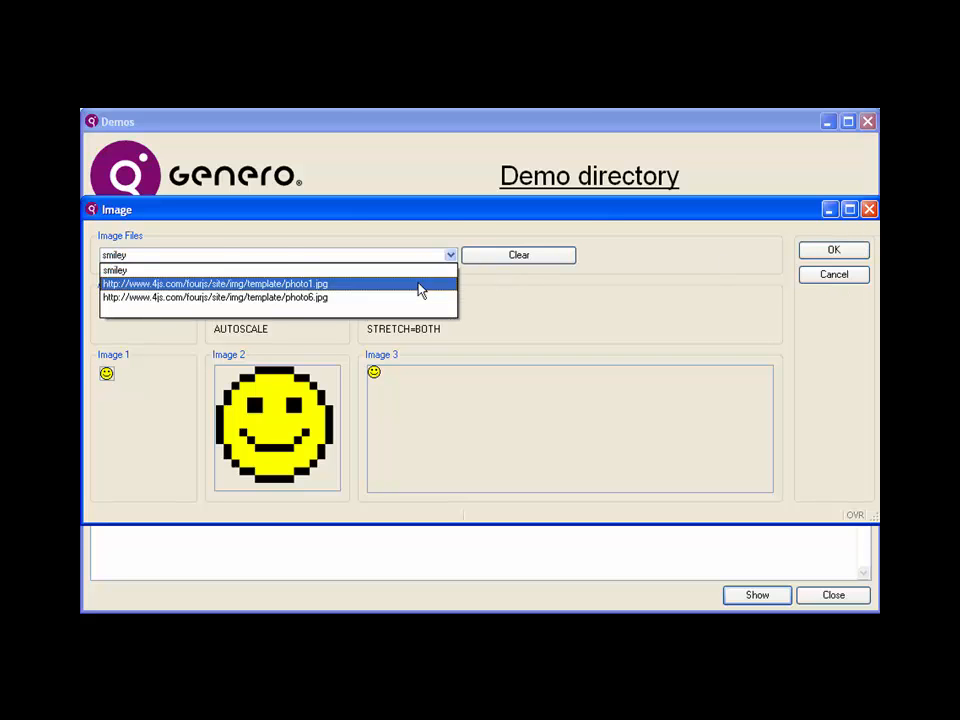
{"action": "left_click", "coordinate": [420, 297]}
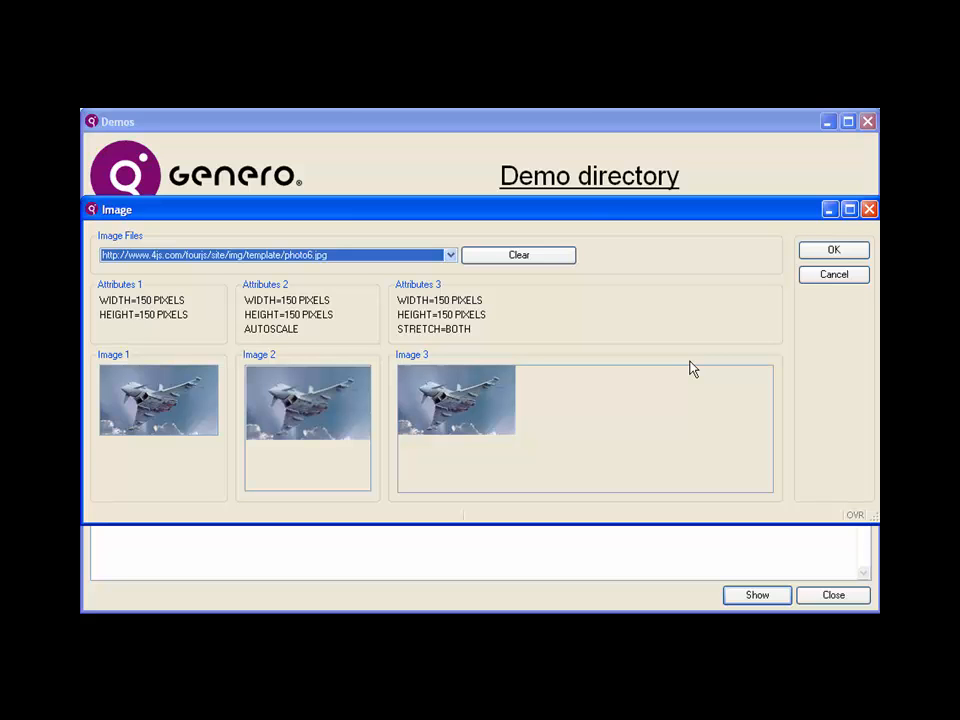
{"action": "left_click", "coordinate": [836, 251]}
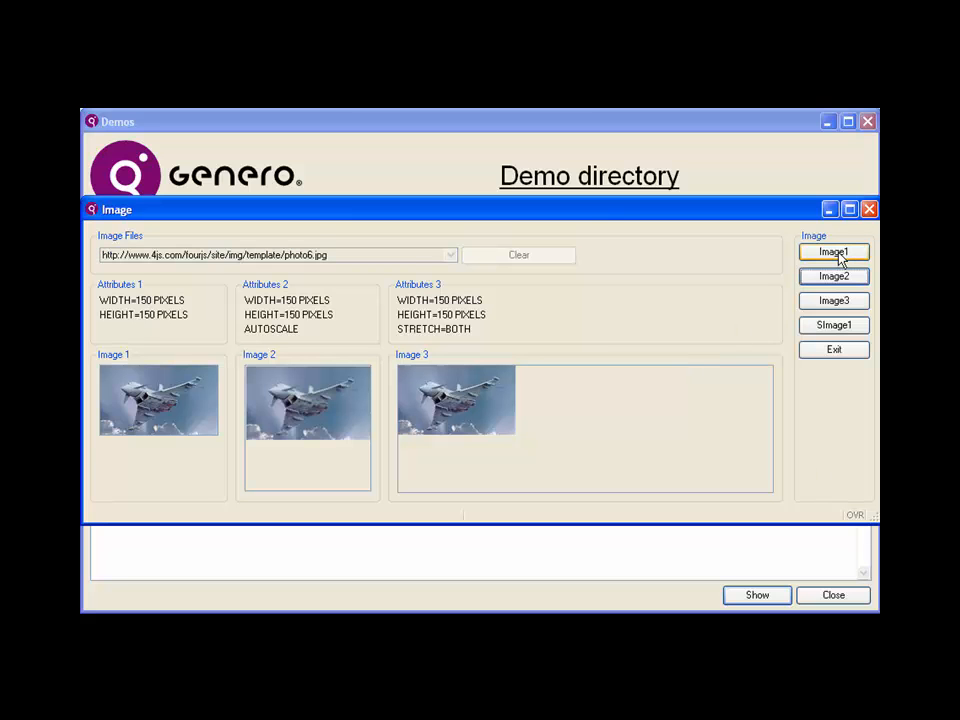
Display photo1.jpg in the Image3 example to compare the STRETCH=NONE, BOTH and X attributes, and exit the Image demo
{"action": "left_click", "coordinate": [840, 302]}
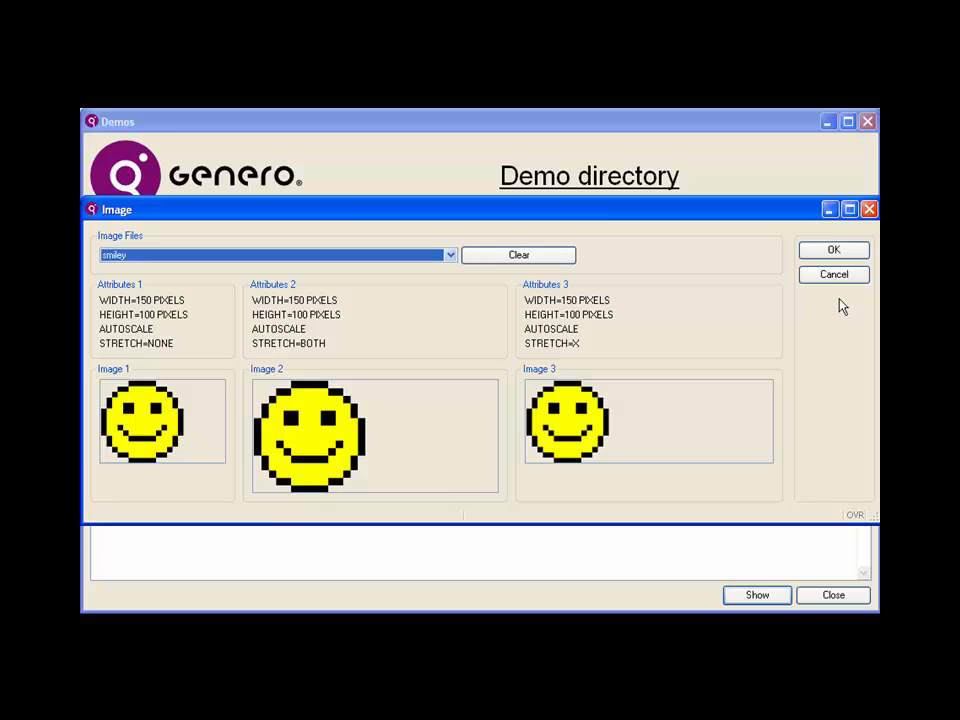
{"action": "left_click", "coordinate": [449, 255]}
{"action": "left_click", "coordinate": [447, 284]}
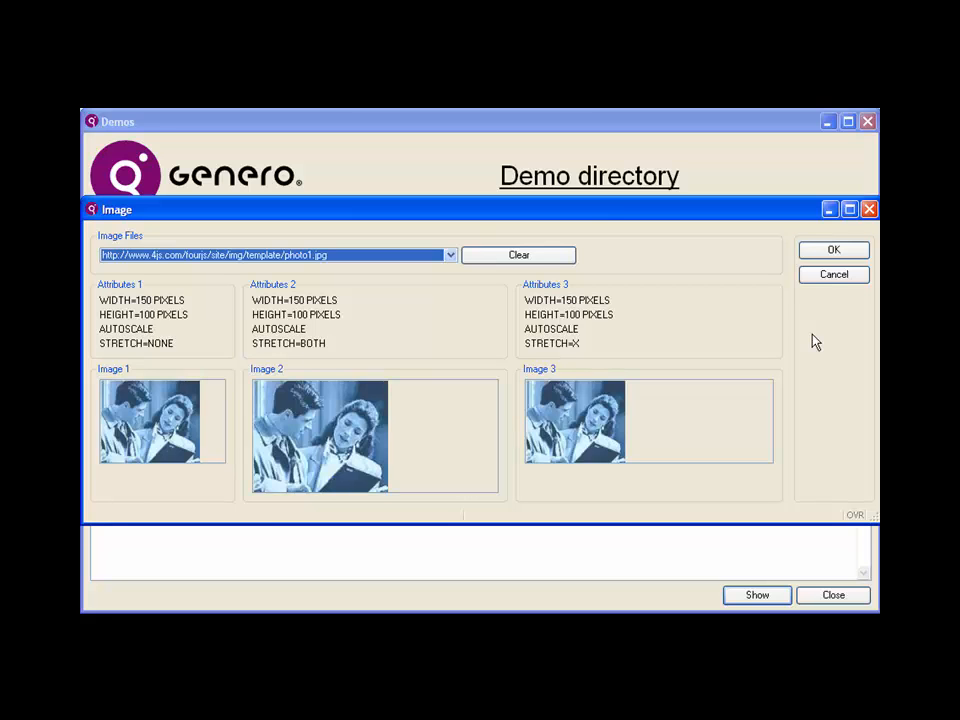
{"action": "left_click", "coordinate": [831, 253]}
{"action": "left_click", "coordinate": [836, 349]}
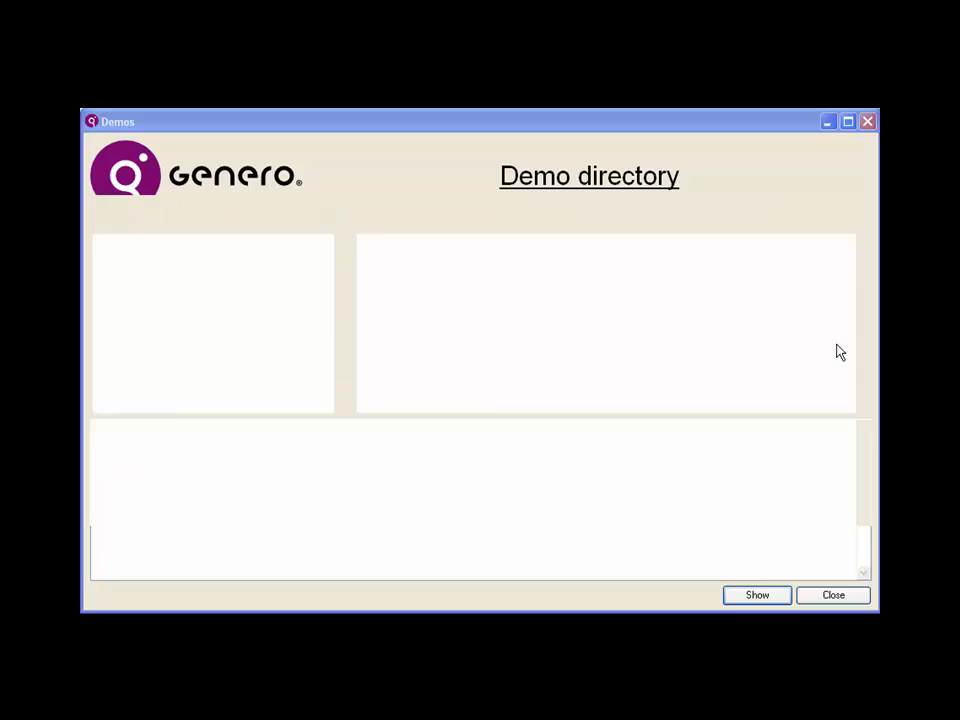